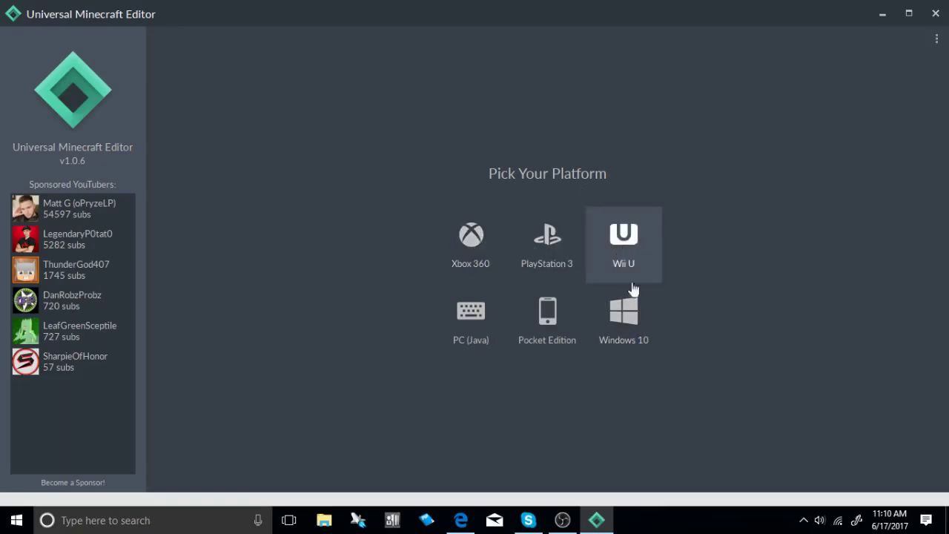
Step: Open the PC (Java) world Columbia
left_click(473, 314)
scroll(444, 252, "down", 5)
left_click(464, 296)
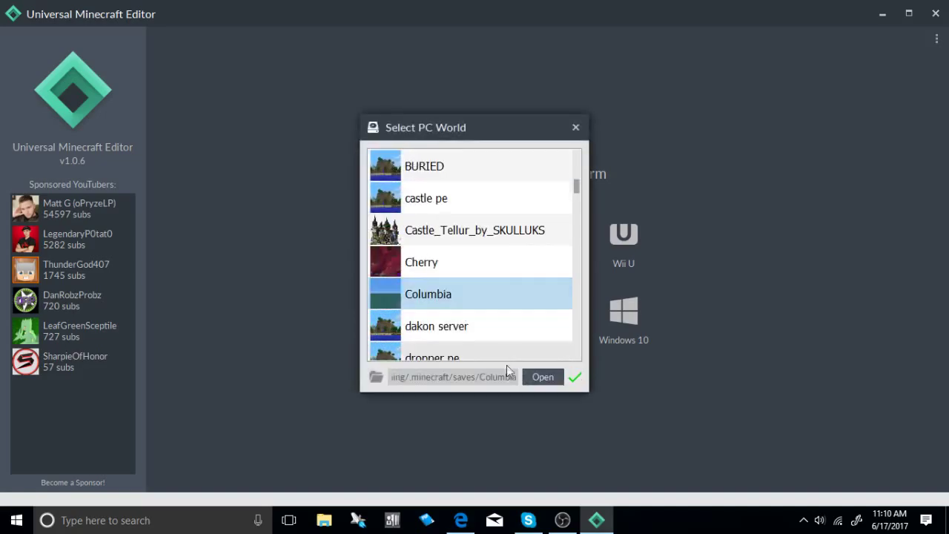
left_click(543, 377)
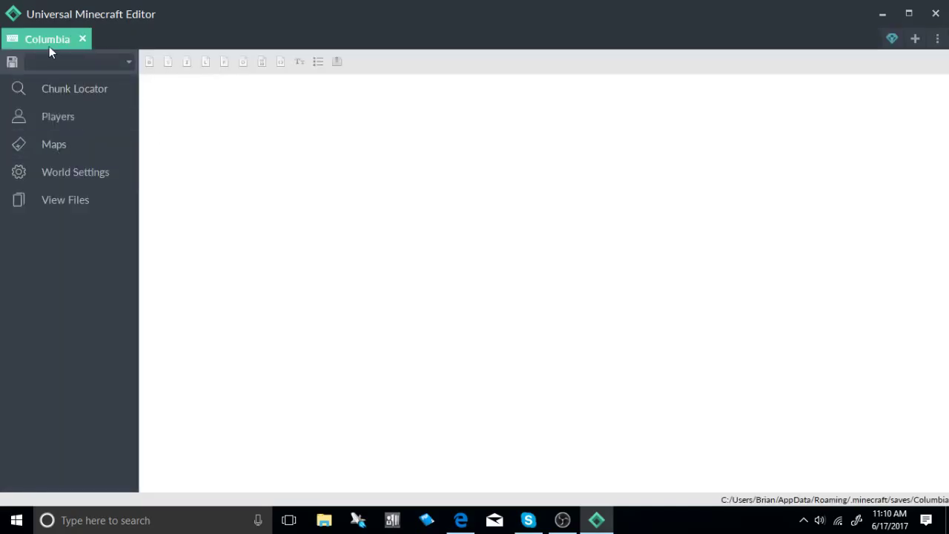
Step: Open the Xbox 360 world Dakons Faction from the other Xbox profile
left_click(939, 38)
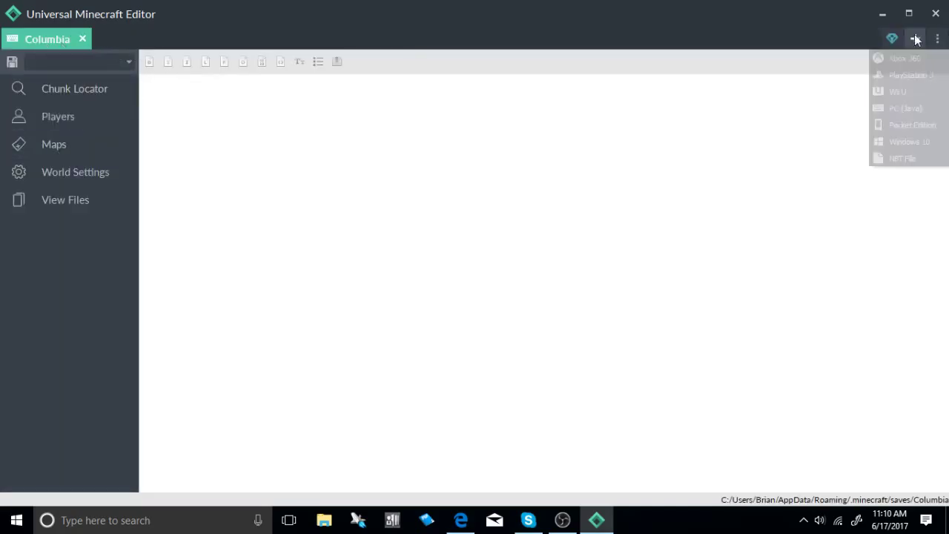
left_click(913, 62)
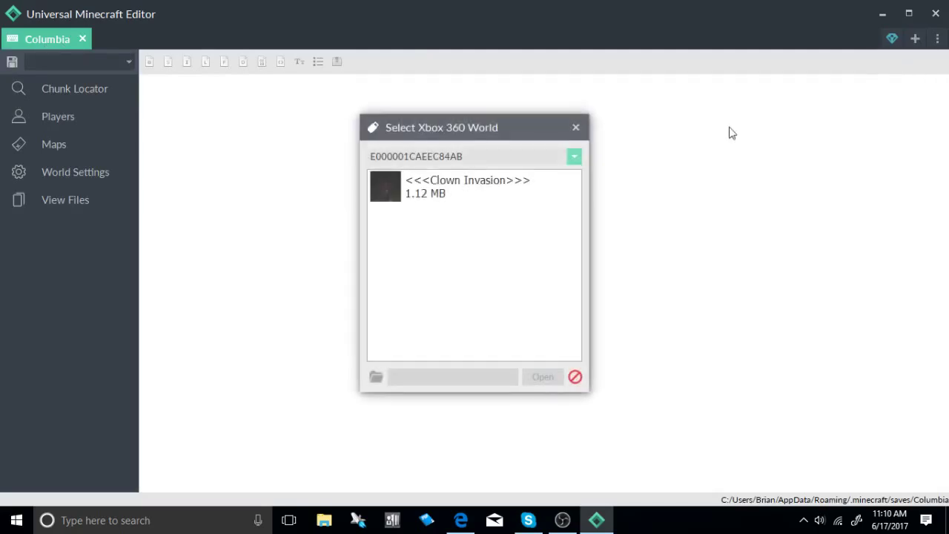
left_click(486, 158)
left_click(469, 221)
left_click(455, 192)
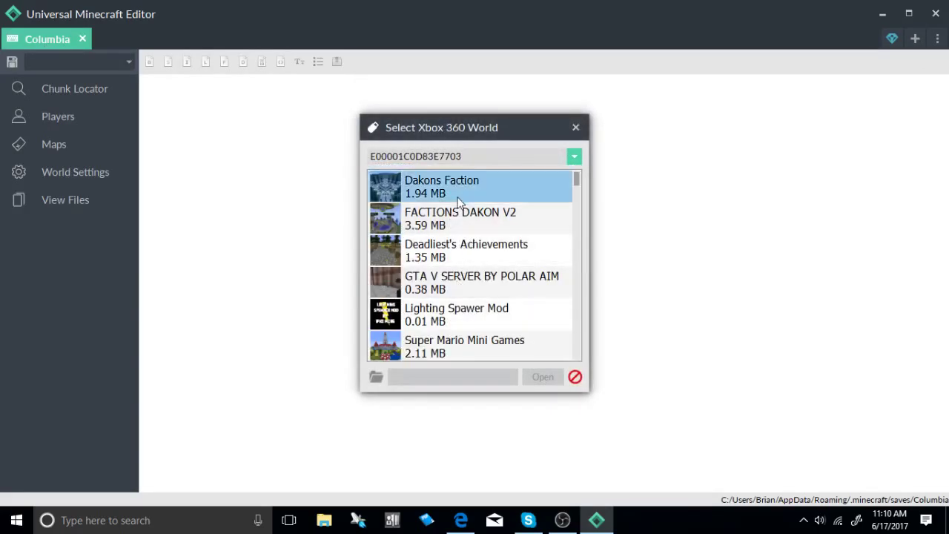
left_click(541, 376)
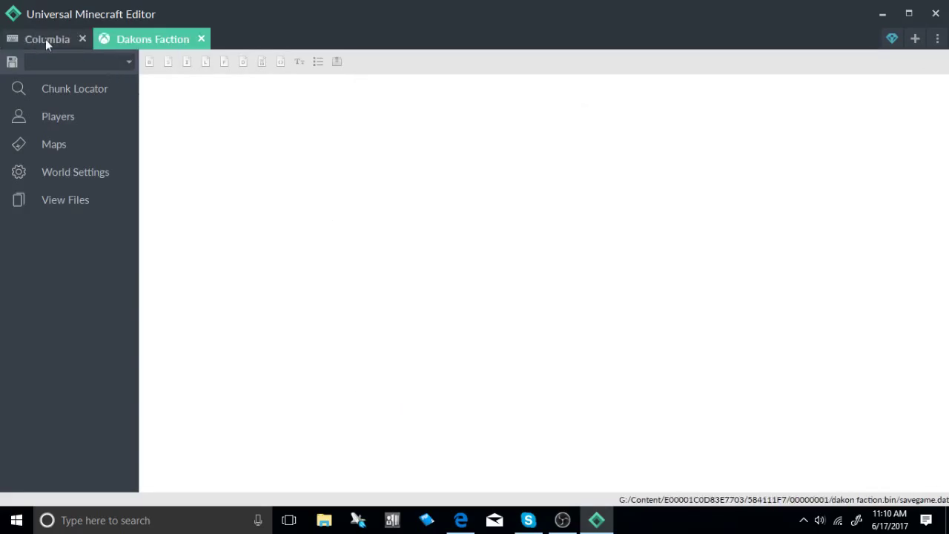
Step: Open the Windows 10 world Jurassic Craft - Park
left_click(914, 40)
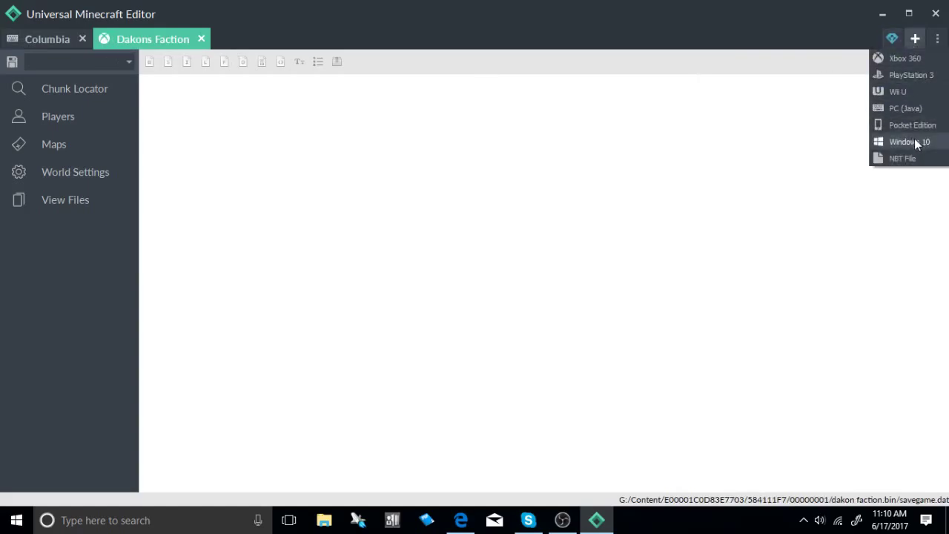
left_click(909, 141)
left_click(461, 226)
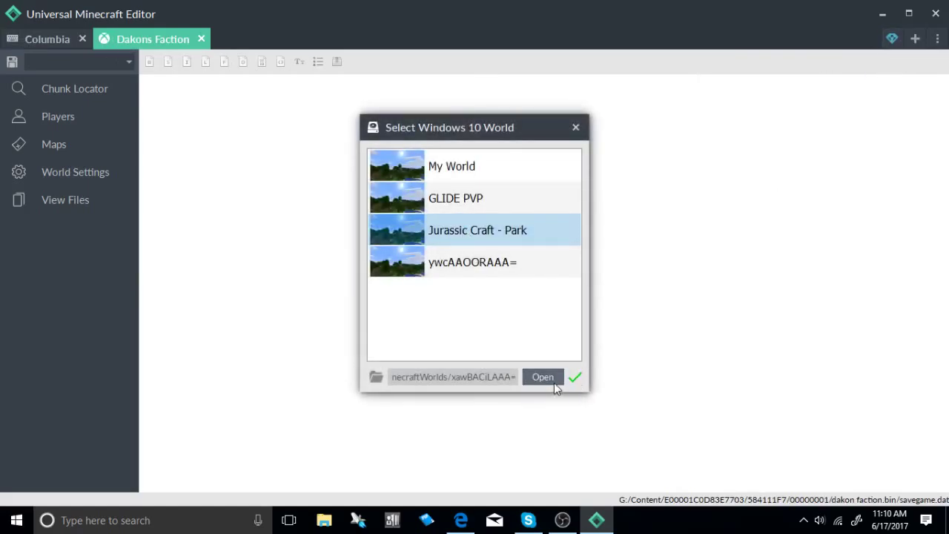
left_click(553, 382)
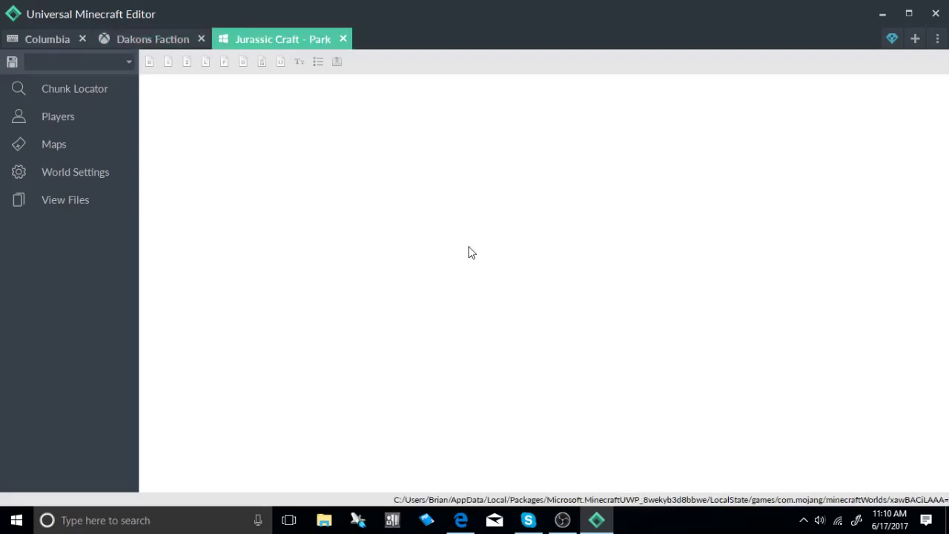
Step: Load the second player's data in the Columbia world
left_click(47, 40)
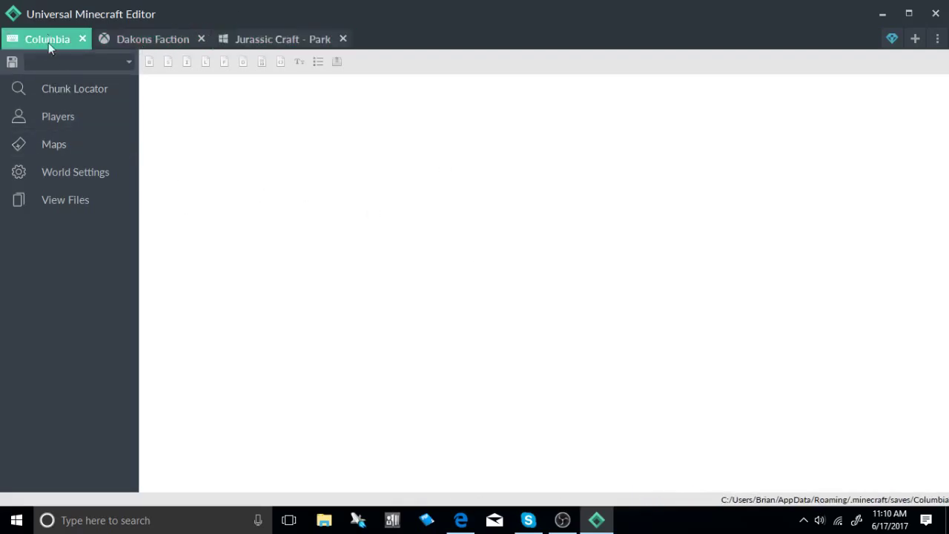
left_click(62, 121)
left_click(55, 151)
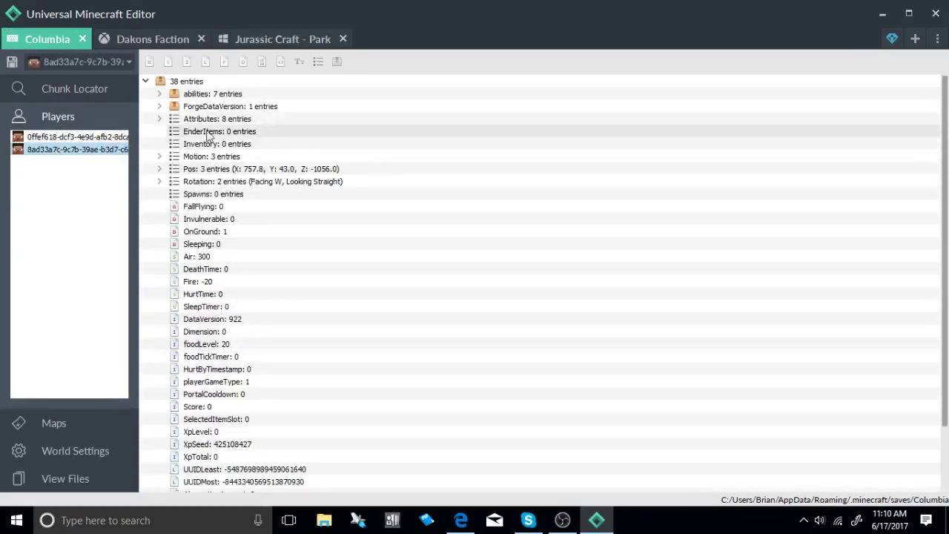
Step: Copy the Anvil from the Dakons Faction player's inventory
left_click(155, 43)
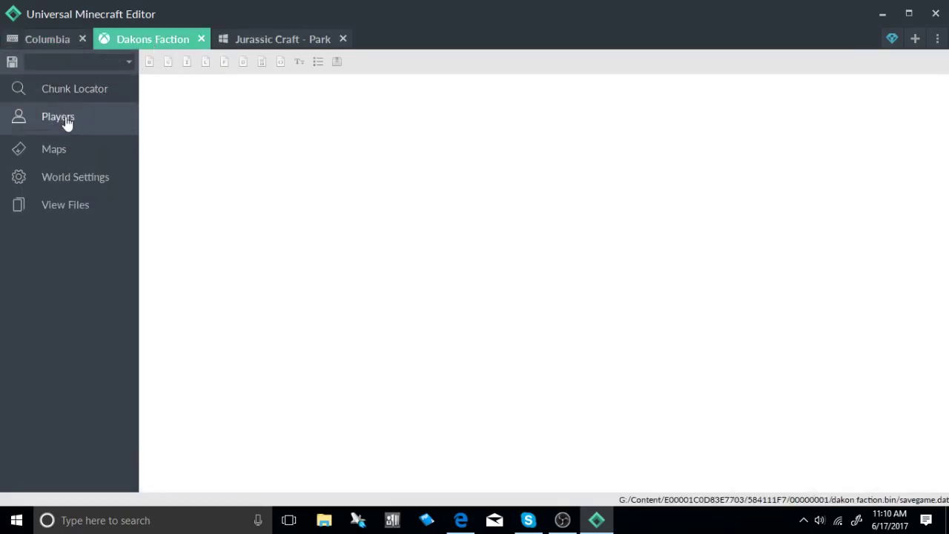
left_click(65, 121)
left_click(59, 141)
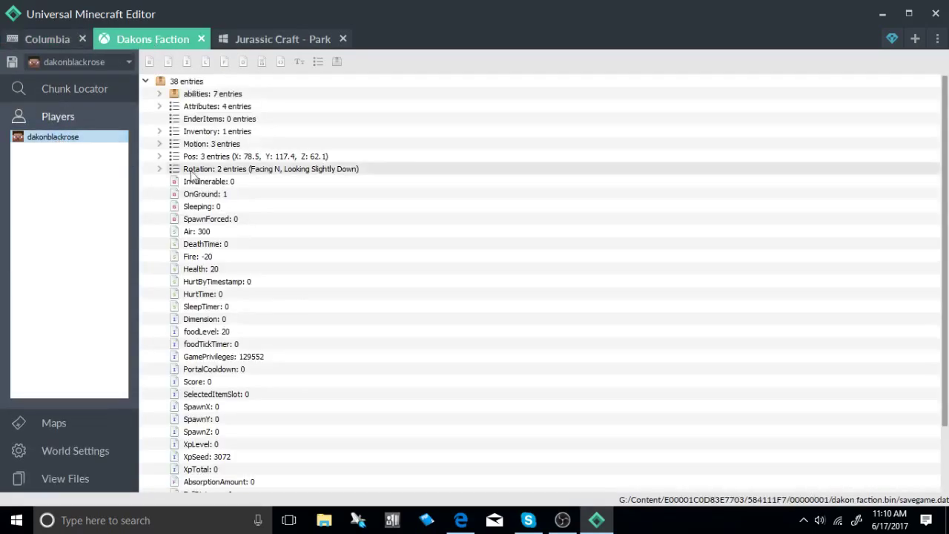
left_click(159, 131)
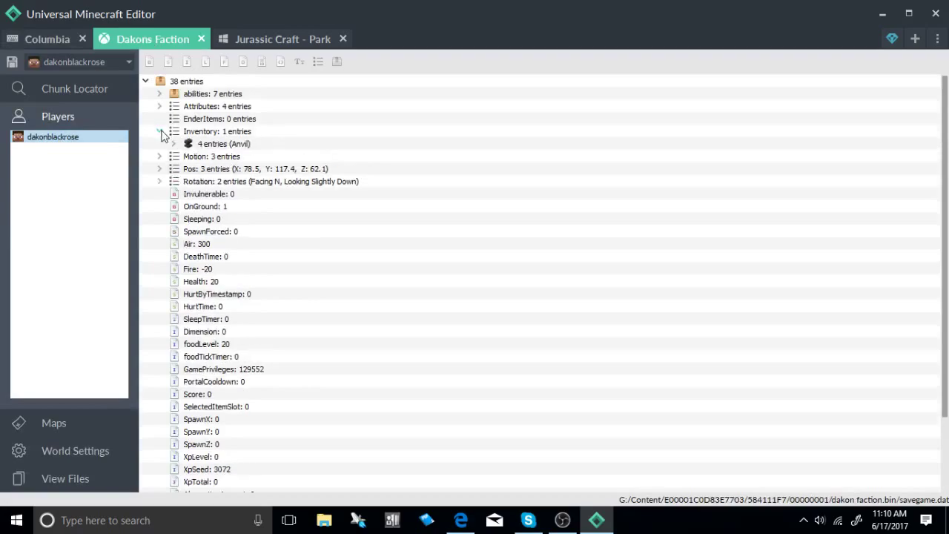
left_click(213, 146)
right_click(215, 146)
left_click(245, 152)
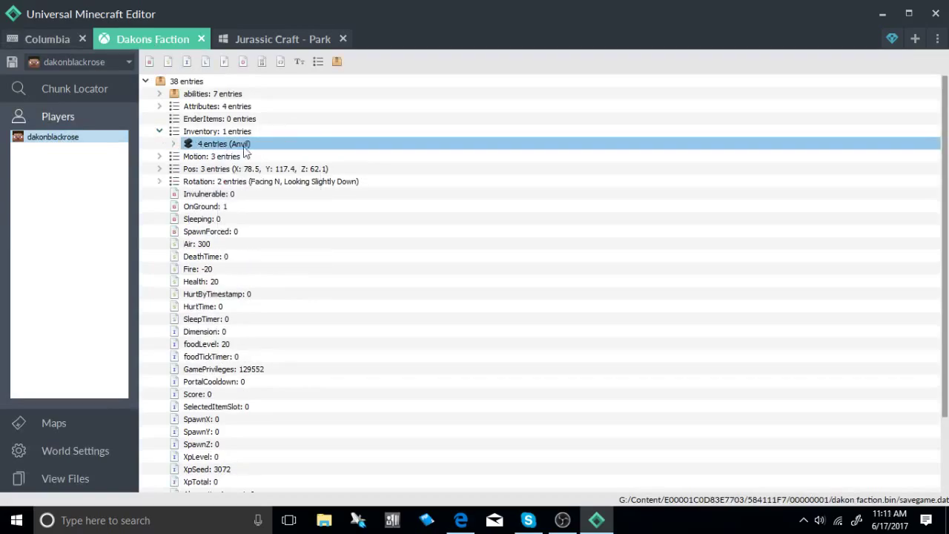
Step: Paste the Anvil into the Columbia player's empty inventory and select it
left_click(22, 44)
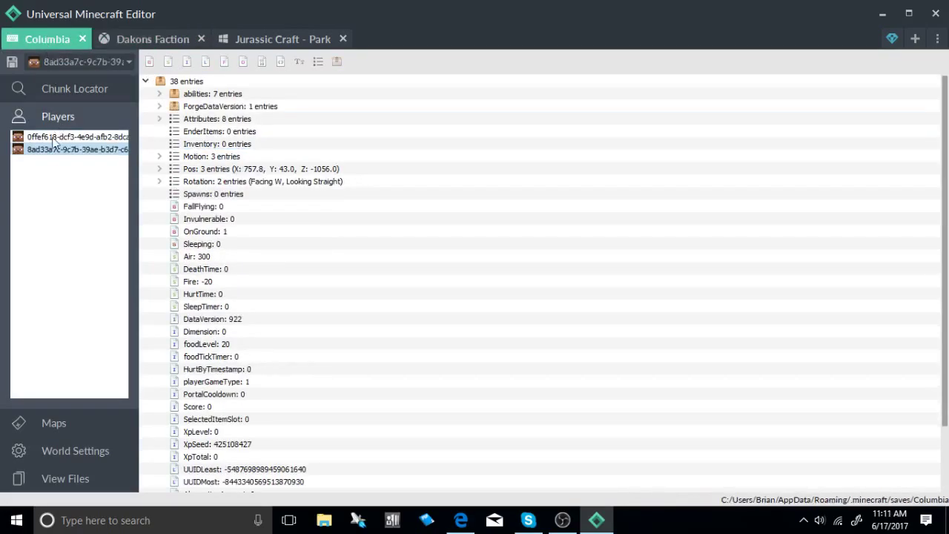
left_click(205, 143)
right_click(206, 144)
left_click(232, 168)
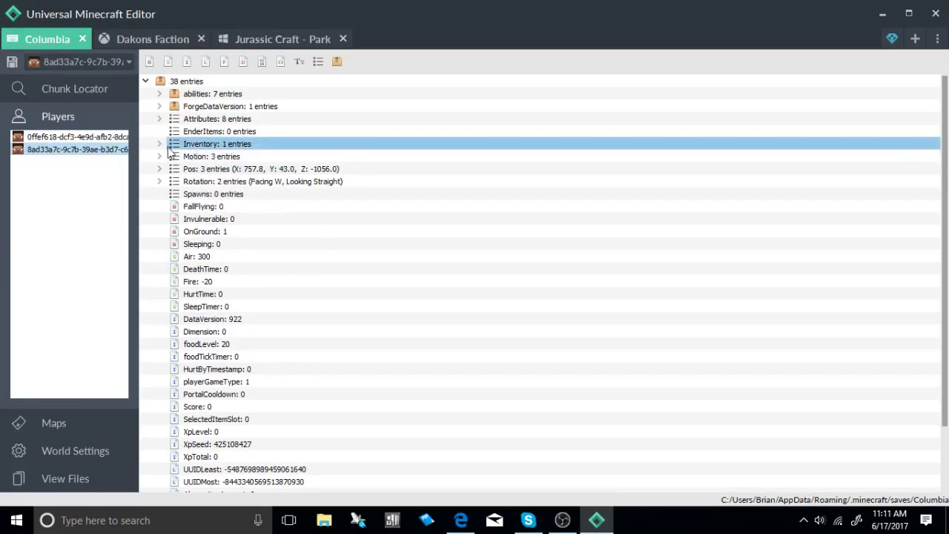
double_click(215, 144)
left_click(215, 156)
Step: Enchant the Anvil with Frost Walker at the maximum level 32767
right_click(213, 160)
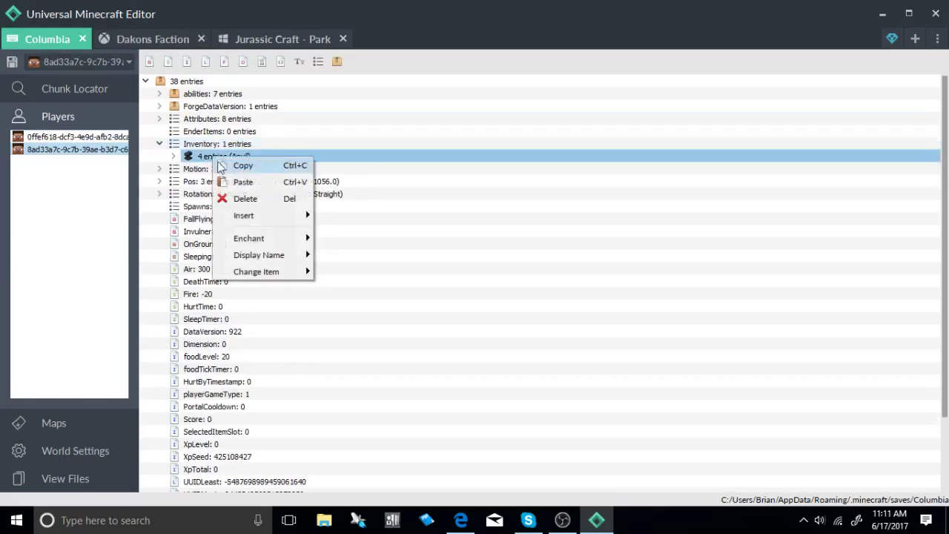
mouse_move(239, 241)
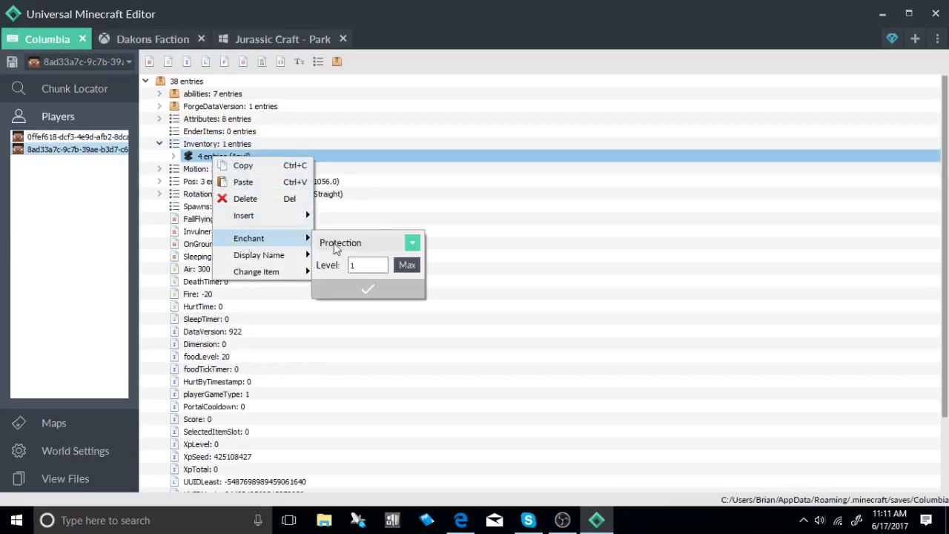
left_click(412, 244)
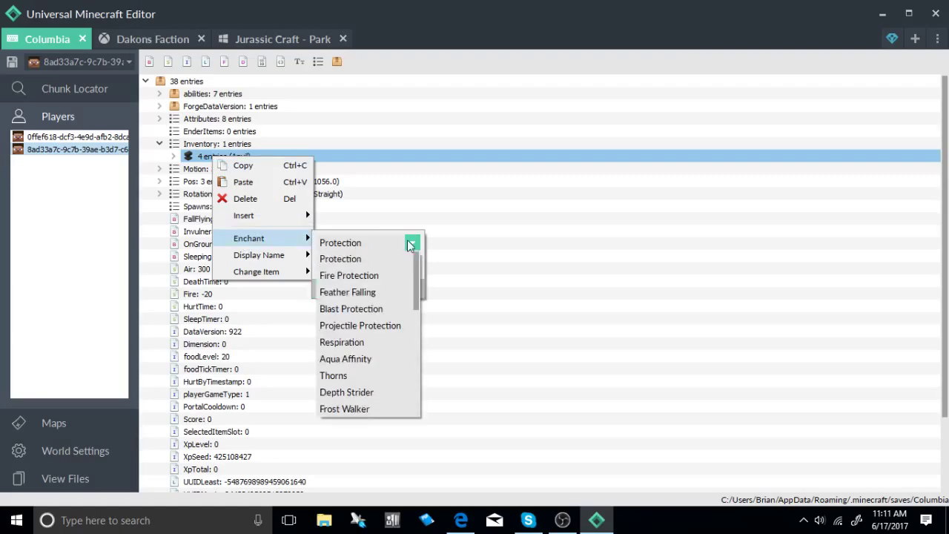
left_click(352, 407)
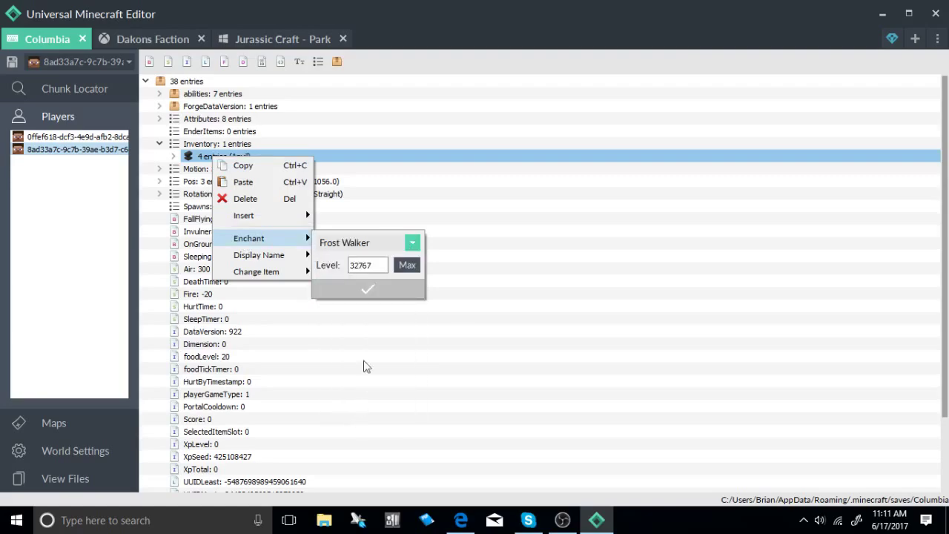
left_click(376, 297)
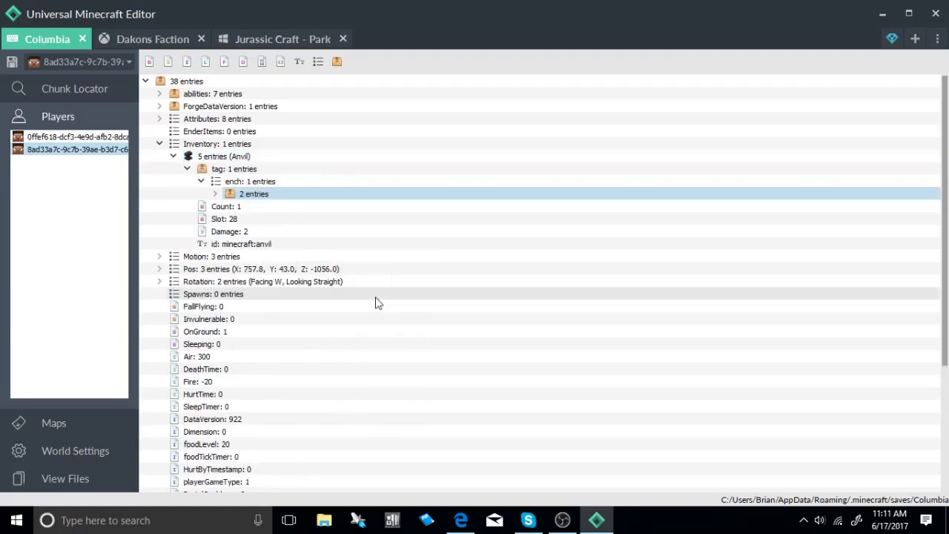
Step: Change the Anvil item into a Diamond Sword
left_click(218, 159)
right_click(218, 161)
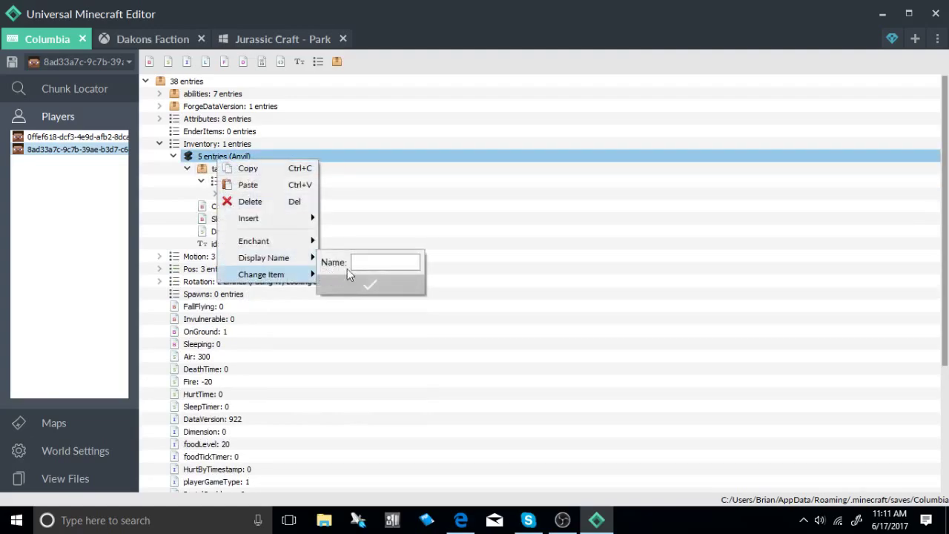
mouse_move(267, 274)
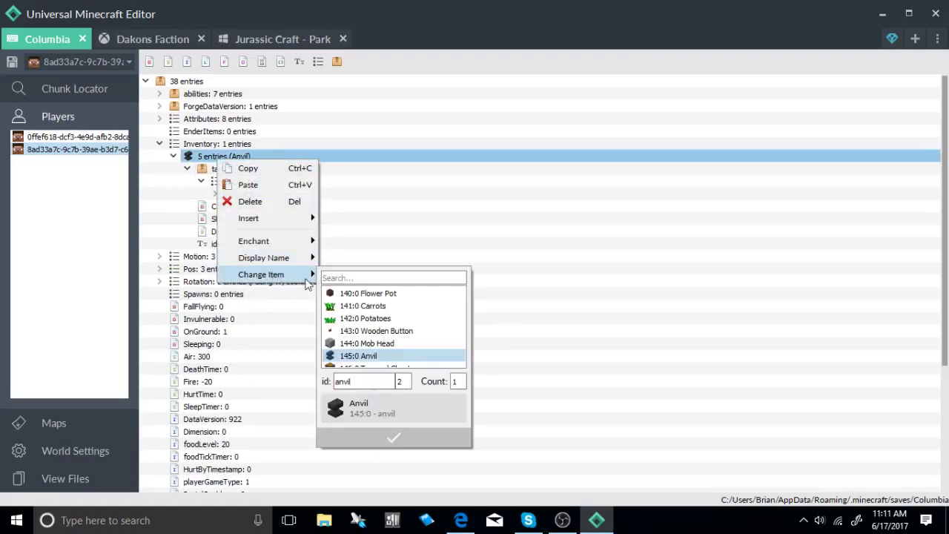
type("sw")
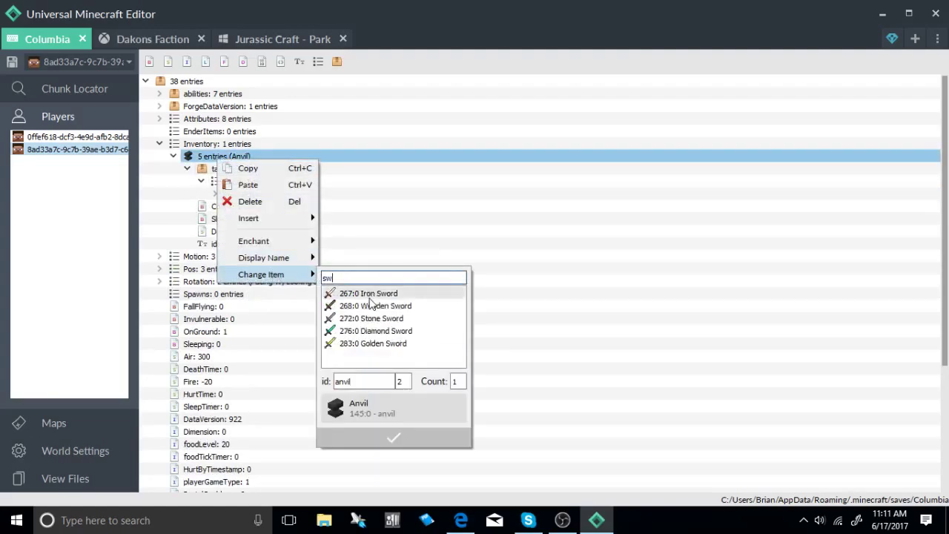
left_click(375, 331)
left_click(416, 441)
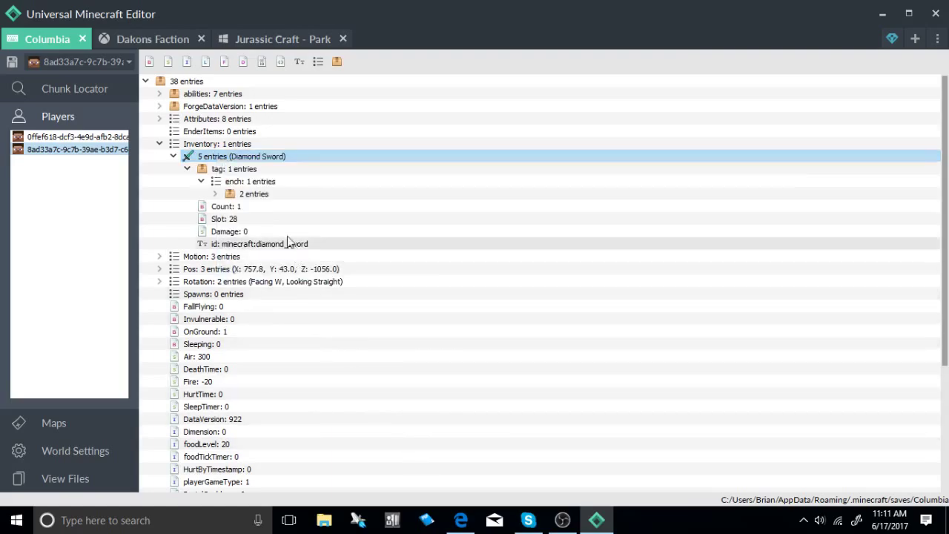
Step: Give the sword the display name 'cool', then go to Jurassic Craft - Park
right_click(245, 158)
mouse_move(291, 256)
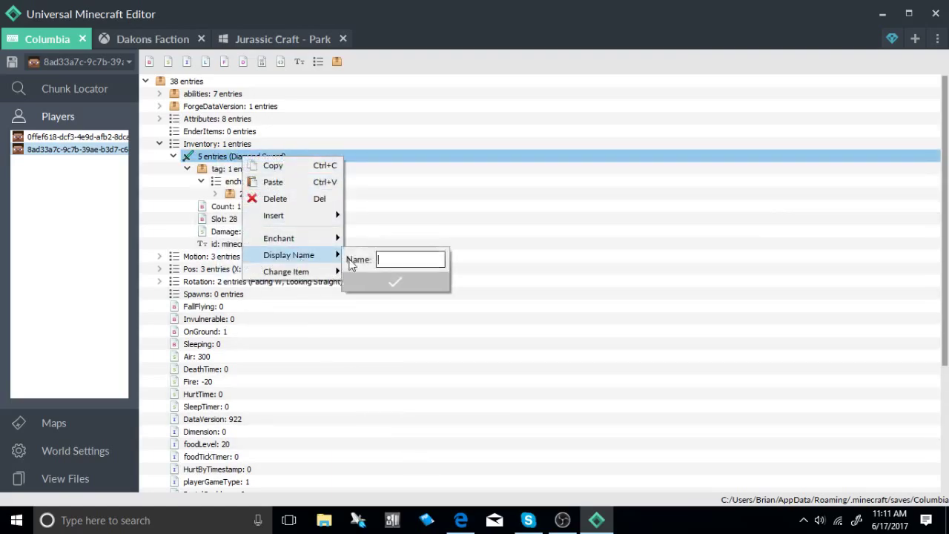
type("cool")
left_click(394, 280)
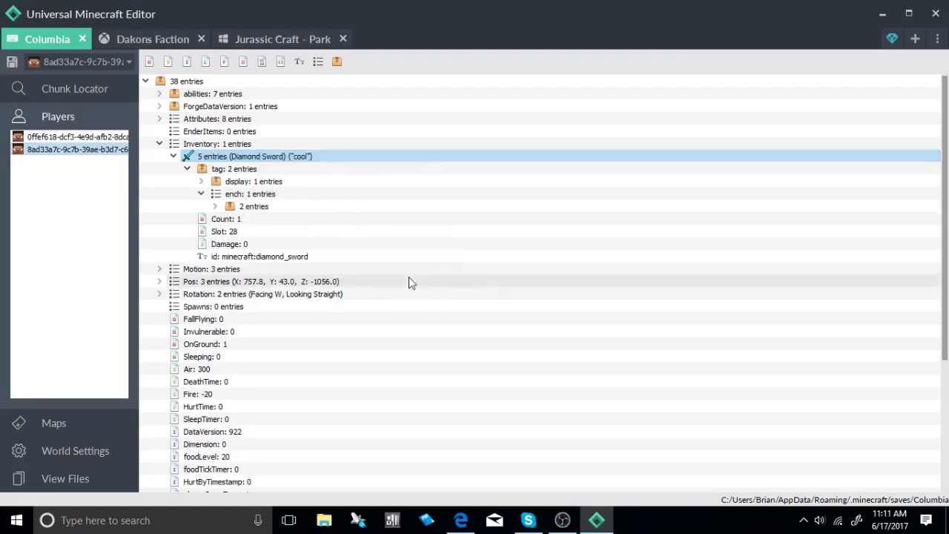
right_click(245, 159)
left_click(275, 184)
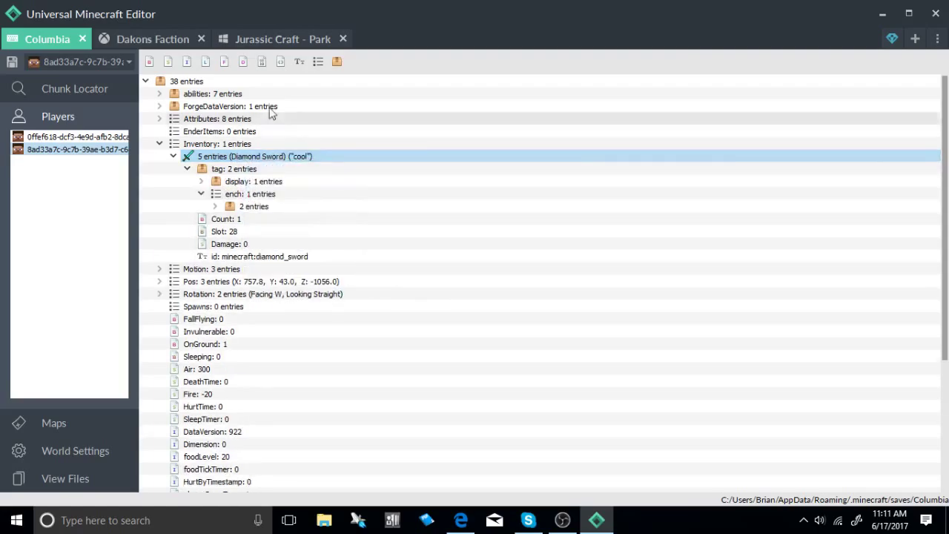
Step: Paste the sword into the Jurassic Craft - Park ~local_player's inventory
left_click(273, 39)
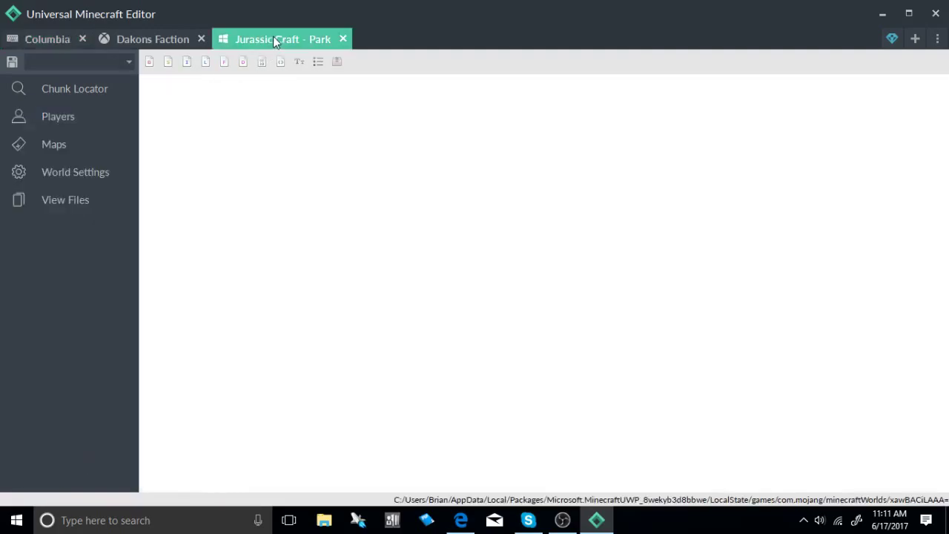
left_click(63, 116)
left_click(64, 165)
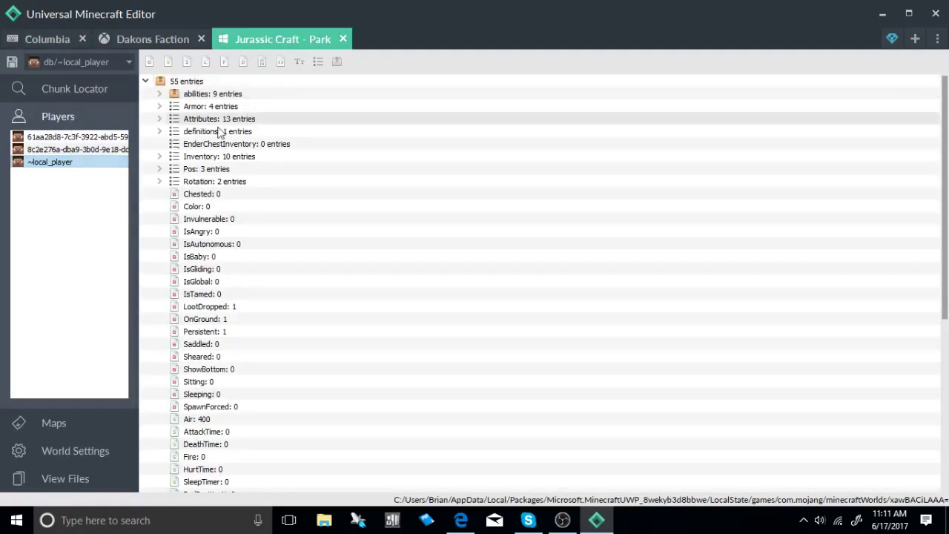
left_click(211, 156)
right_click(211, 156)
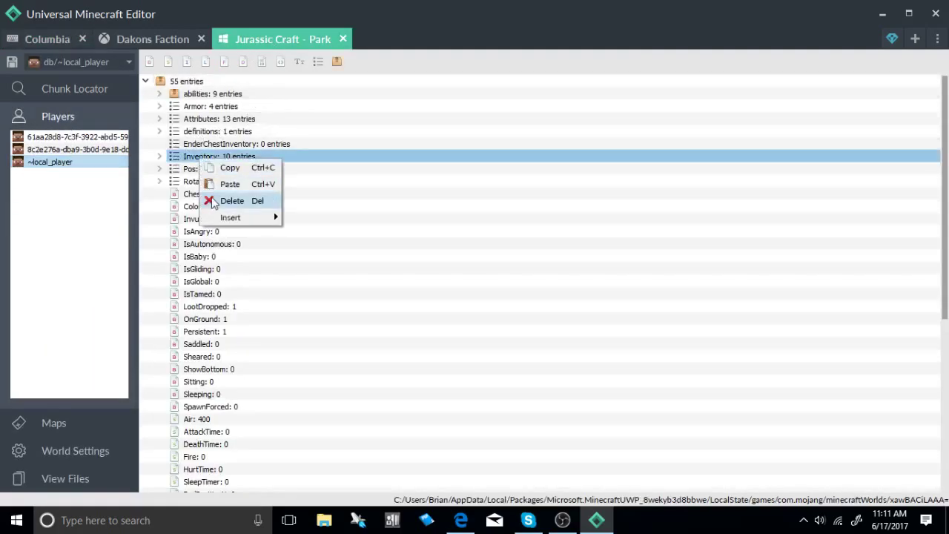
left_click(223, 185)
Step: Expand the pasted sword to check its enchantments and name, then return to Columbia
left_click(158, 157)
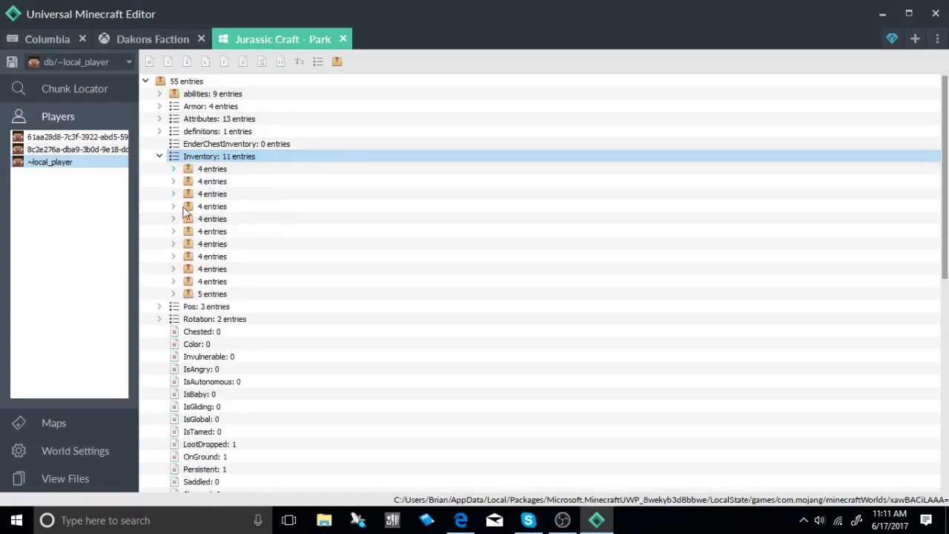
left_click(173, 293)
left_click(188, 307)
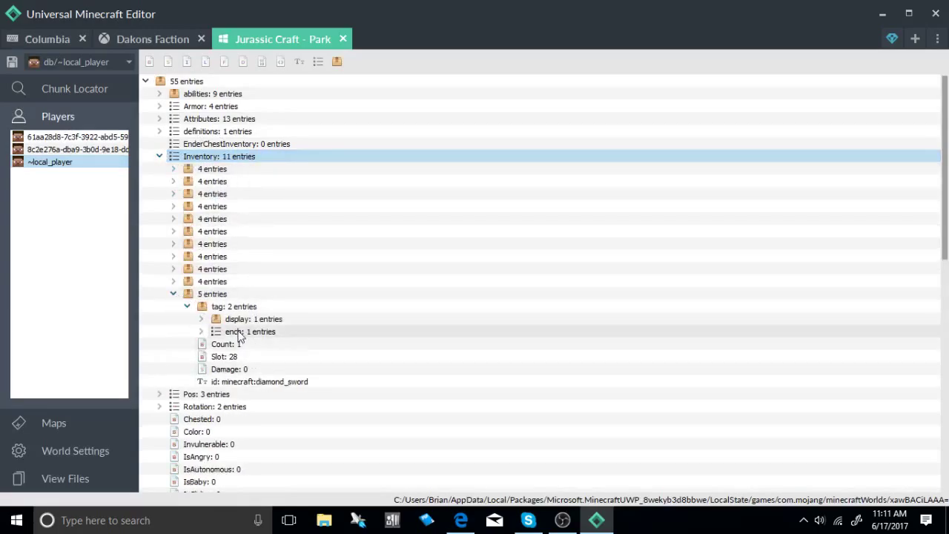
left_click(201, 331)
left_click(201, 319)
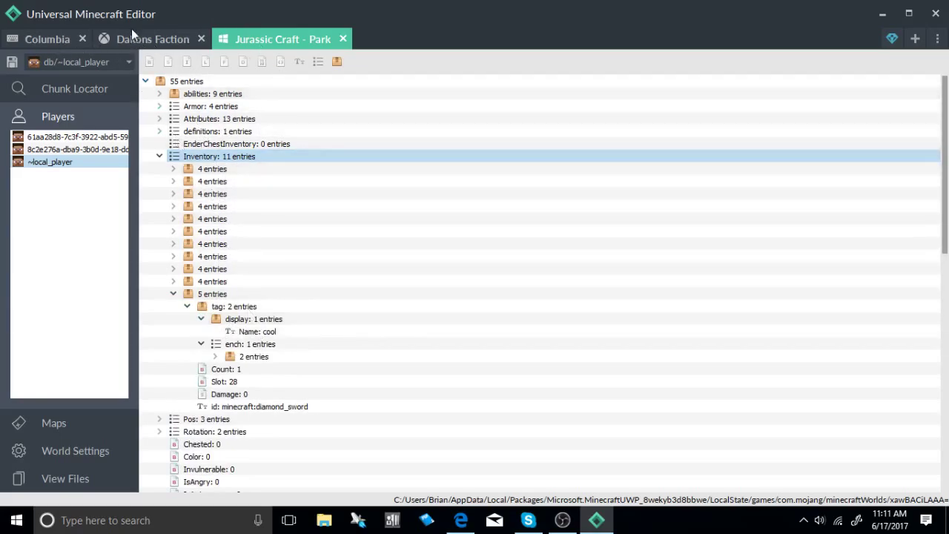
left_click(57, 41)
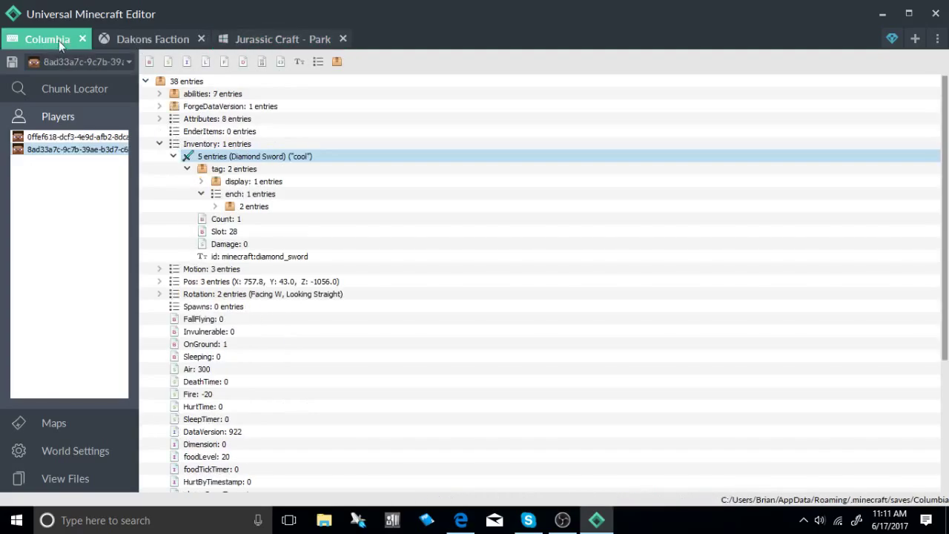
Step: Copy the Diamond Sword and paste it into the Dakons Faction player's inventory
right_click(251, 157)
left_click(281, 166)
left_click(148, 40)
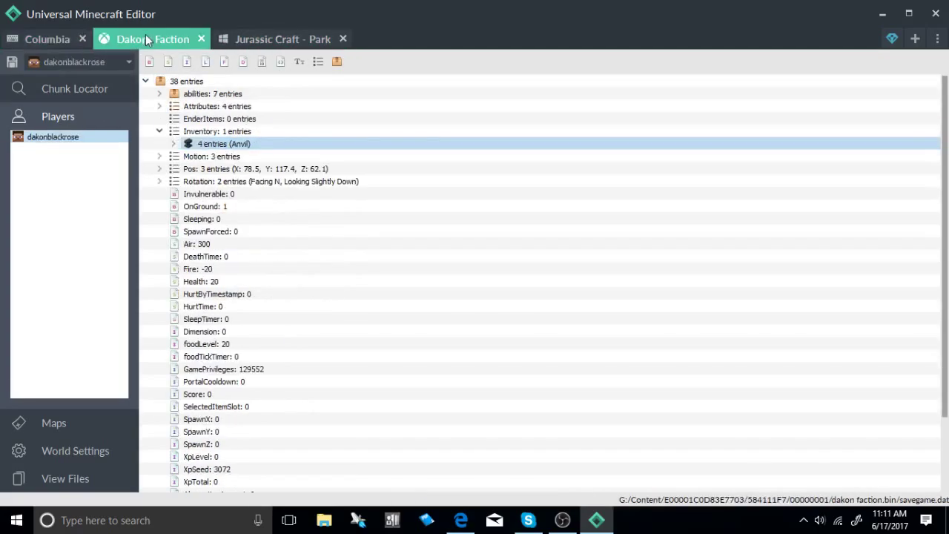
left_click(189, 132)
right_click(189, 132)
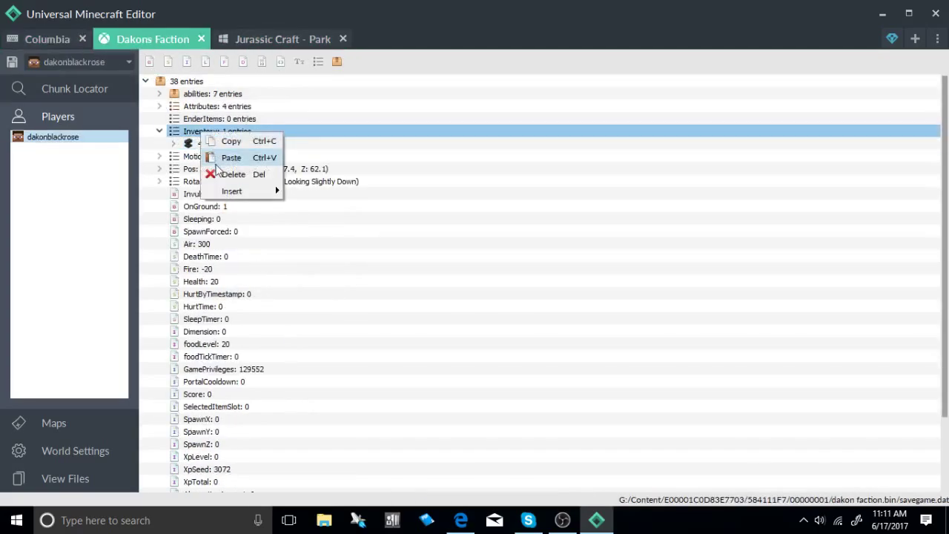
left_click(219, 158)
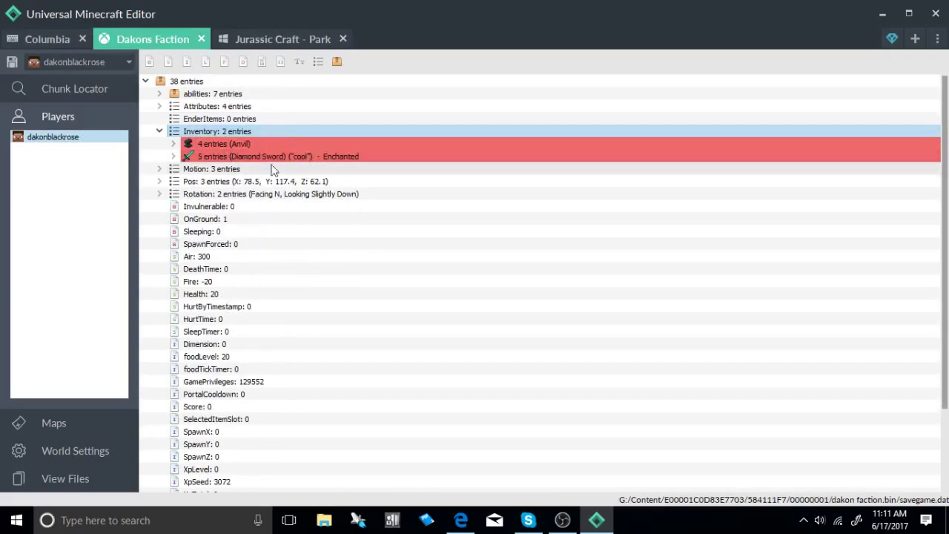
Step: Change the Anvil's slot from 28 to 29
left_click(173, 144)
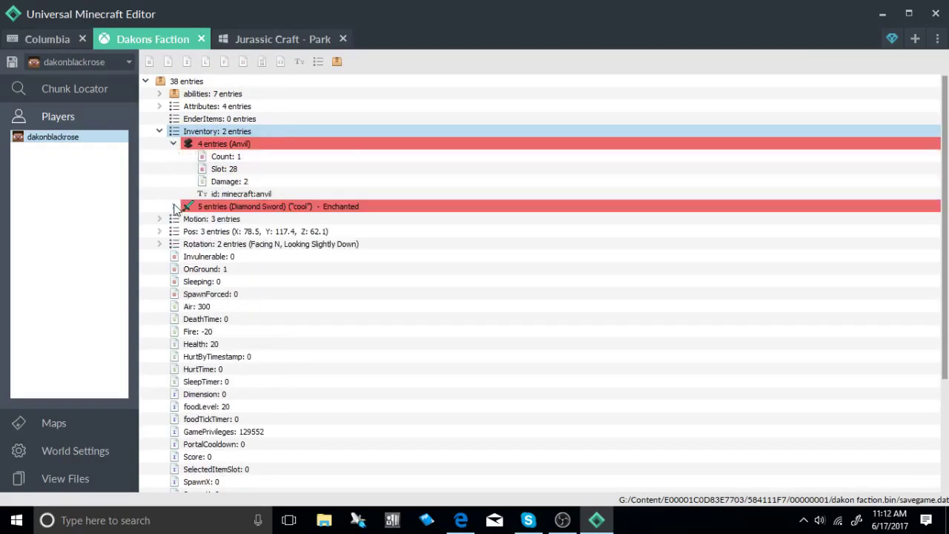
left_click(174, 206)
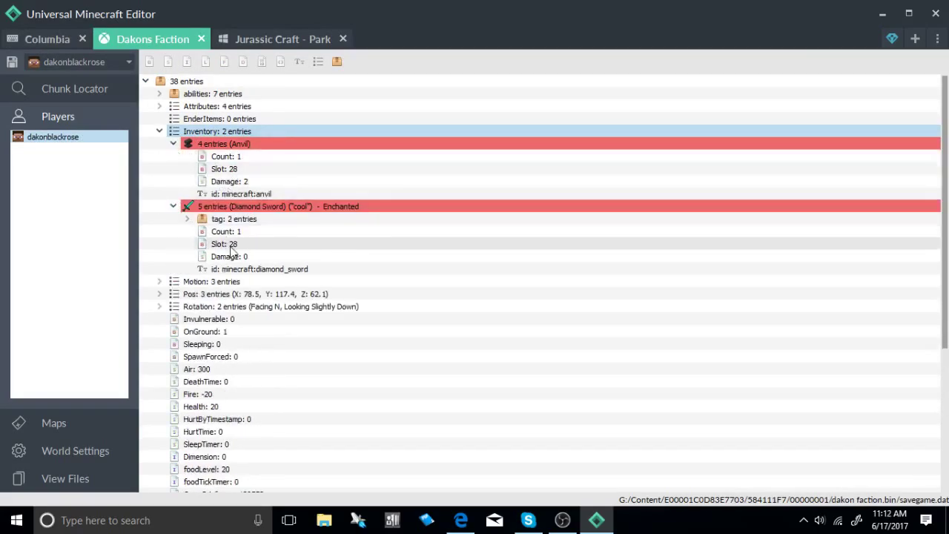
left_click(240, 171)
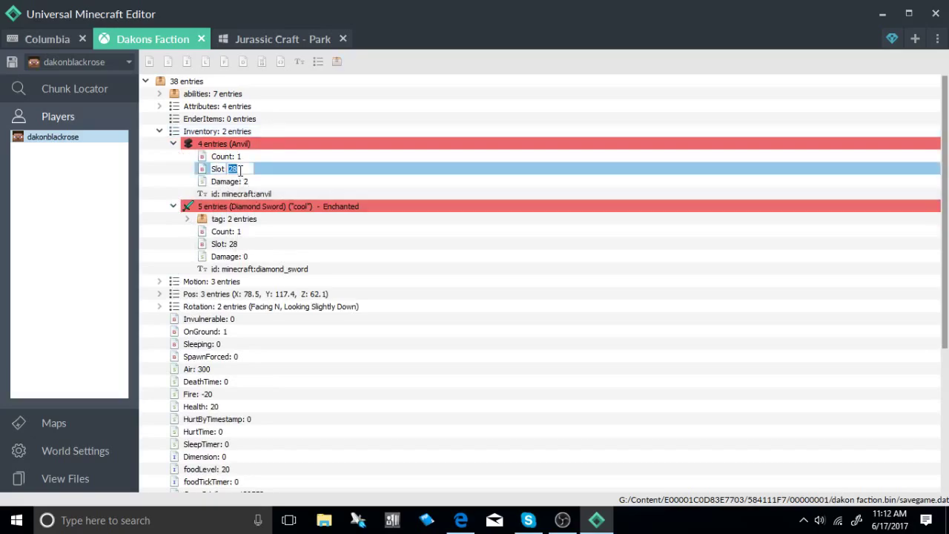
key("Return")
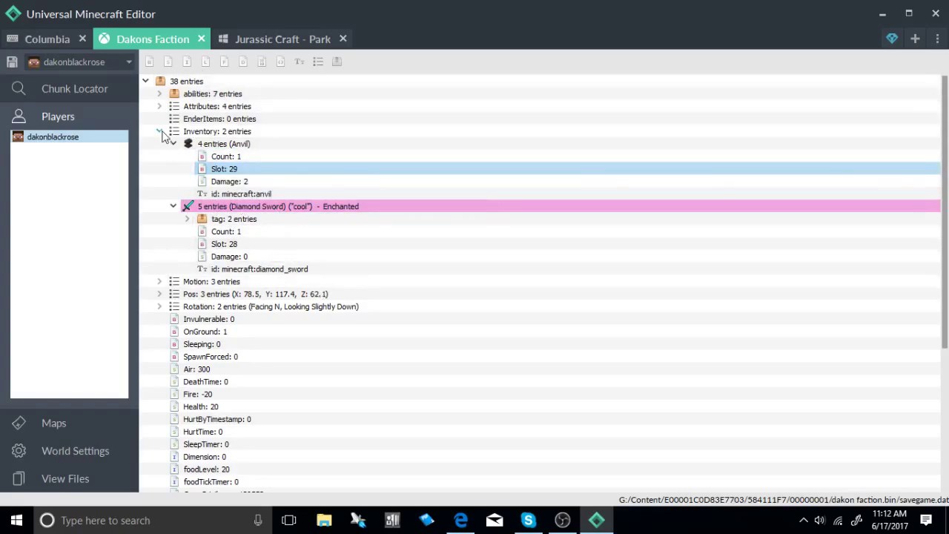
scroll(218, 304, "down", 4)
scroll(219, 300, "down", 2)
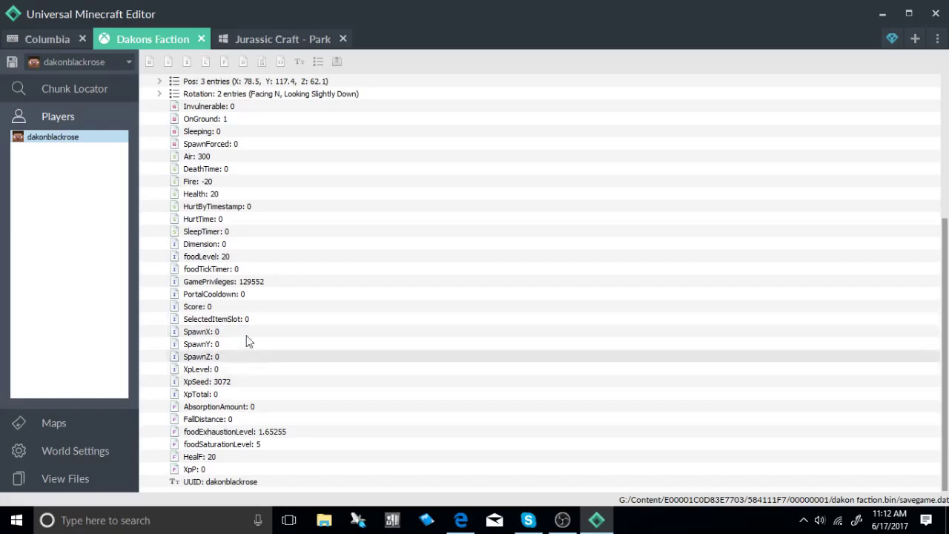
Step: Review the player data in the Jurassic Craft - Park and Columbia worlds
left_click(237, 42)
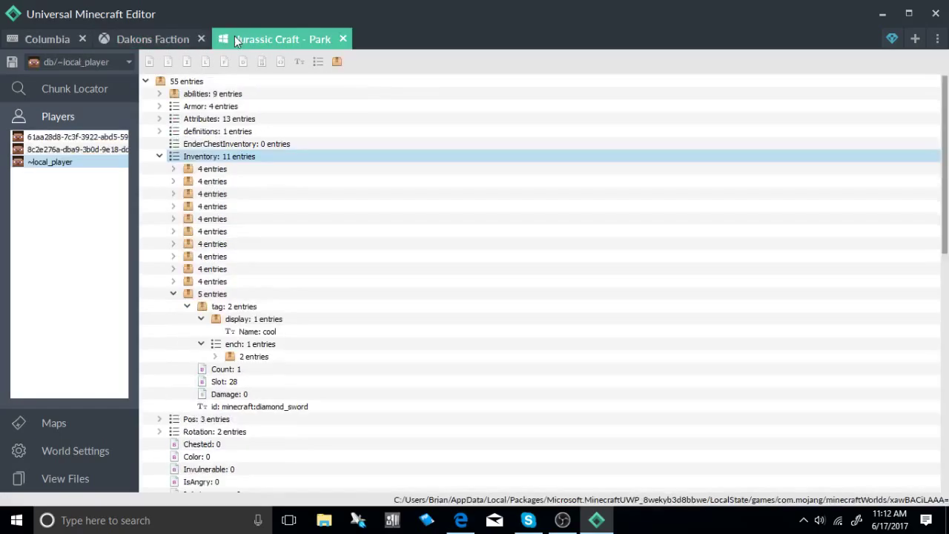
left_click(31, 45)
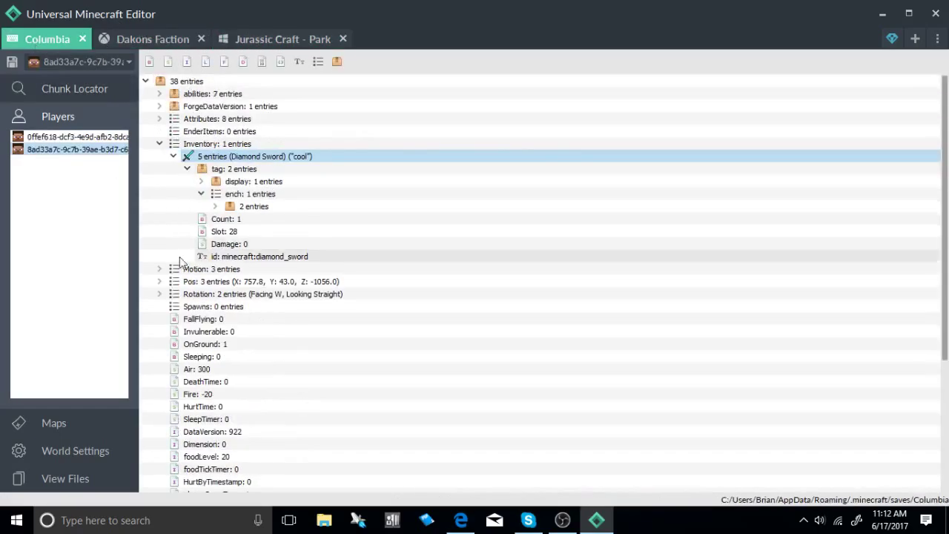
scroll(230, 297, "down", 4)
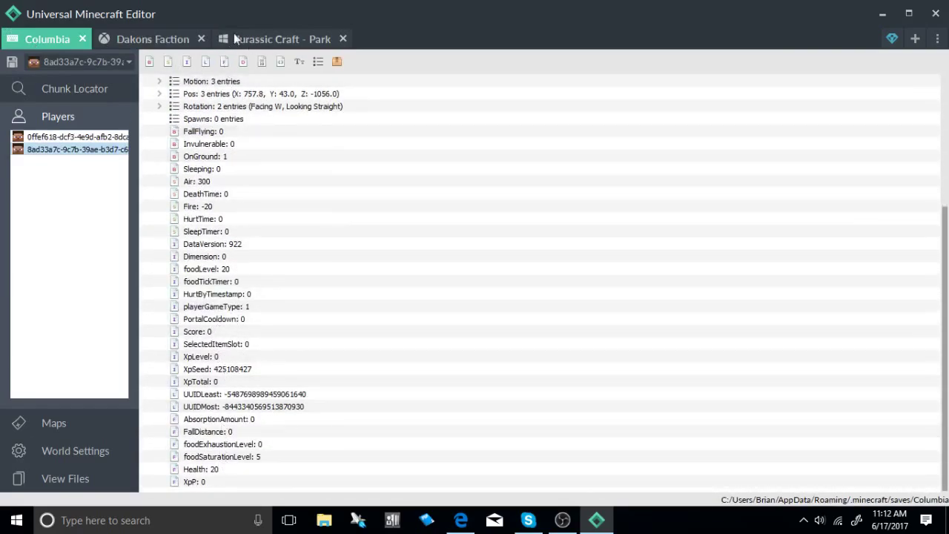
left_click(272, 46)
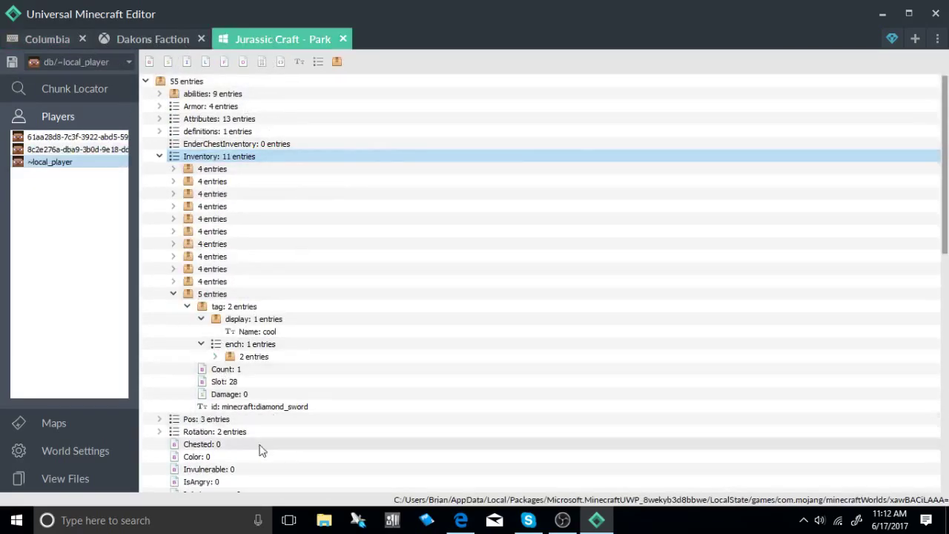
scroll(263, 293, "down", 7)
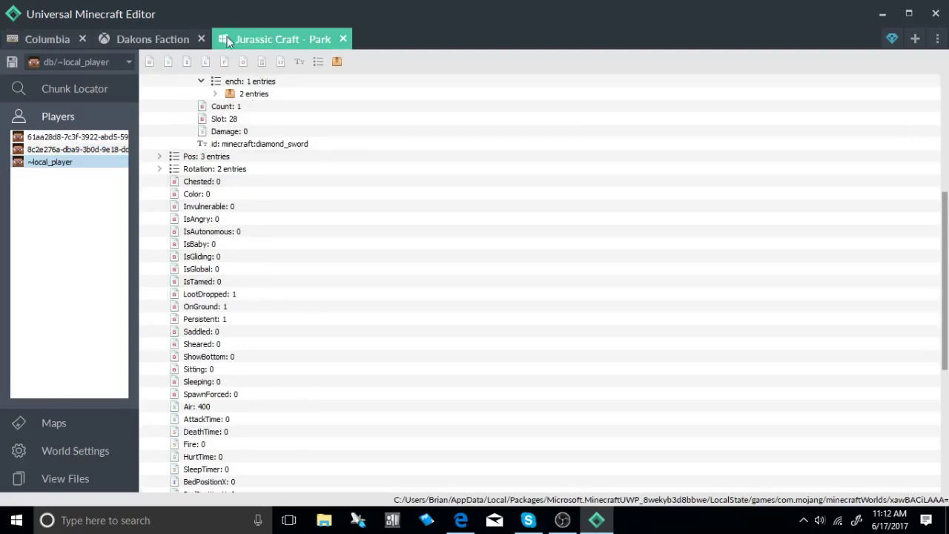
scroll(241, 234, "down", 1)
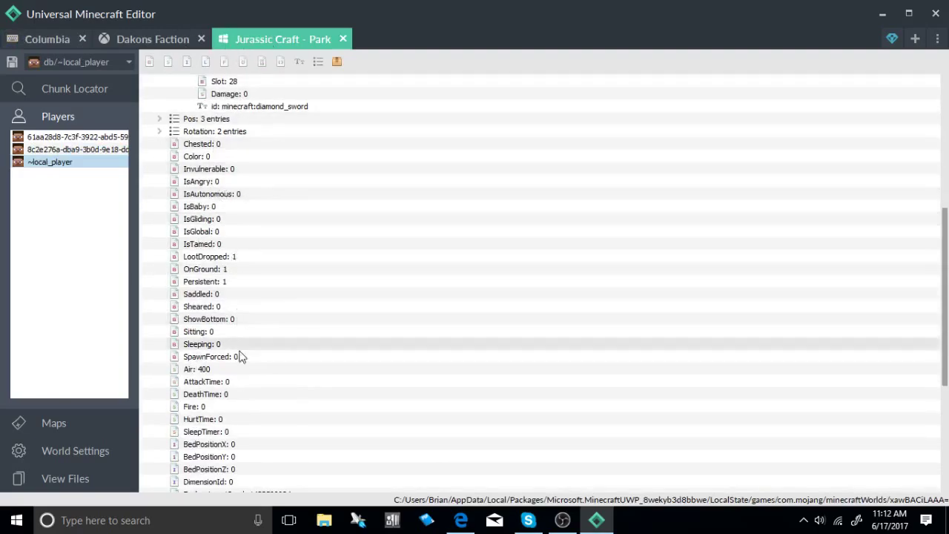
scroll(239, 409, "down", 6)
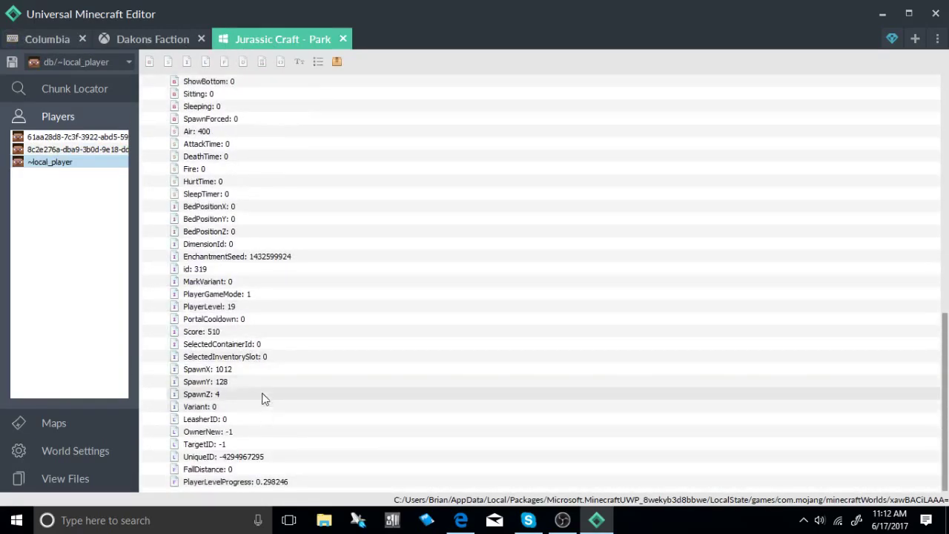
scroll(263, 399, "up", 16)
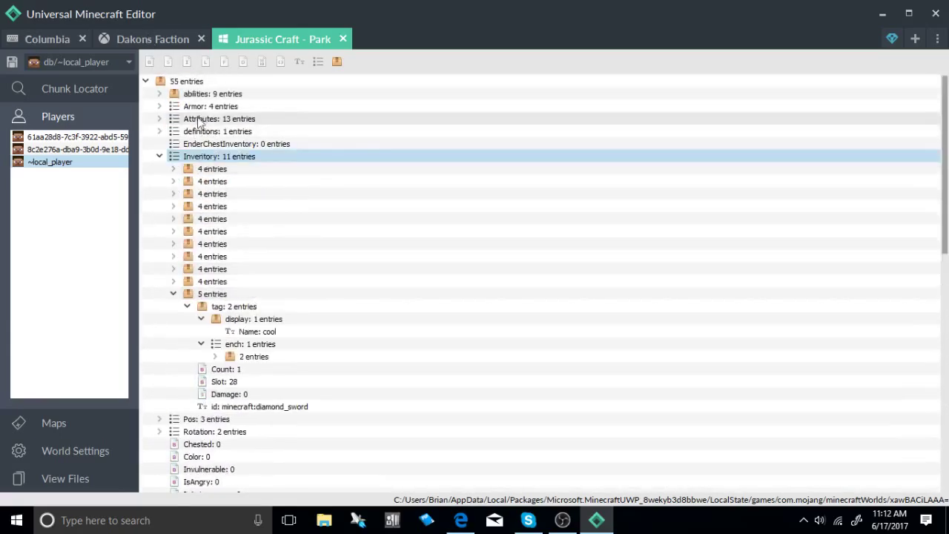
Step: Collapse the Inventory and open Jurassic Craft - Park's Chunk Locator
left_click(158, 156)
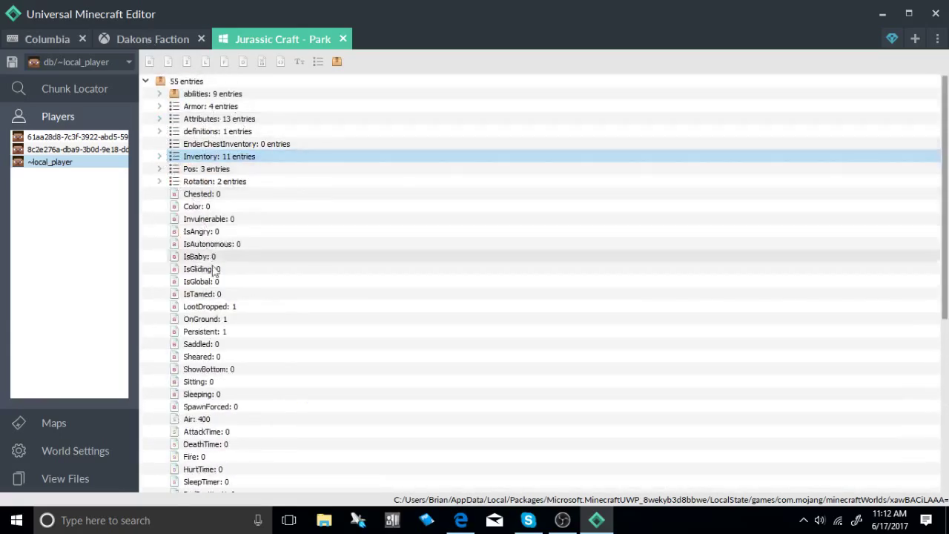
scroll(214, 271, "down", 7)
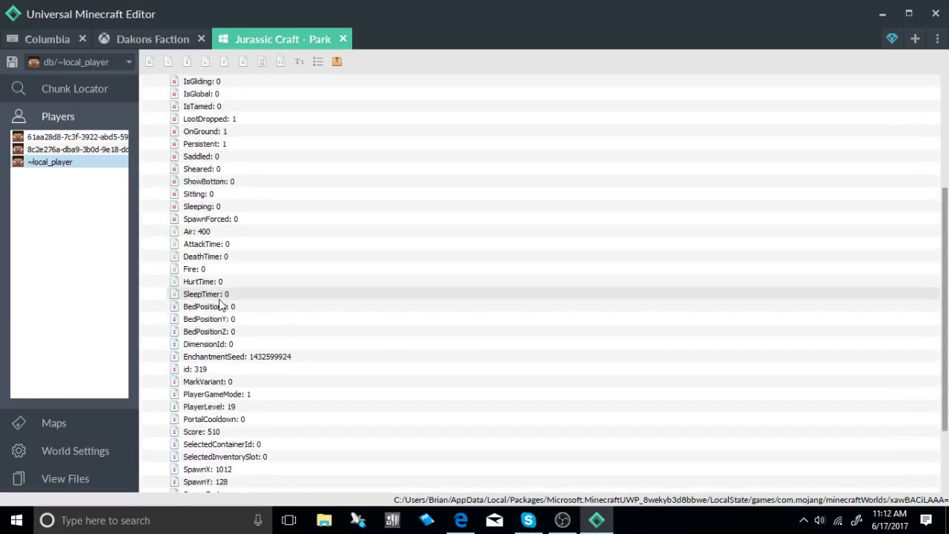
left_click(35, 91)
Step: Open Dakons Faction's Chunk Locator in Map Overlay mode, then close it
left_click(559, 210)
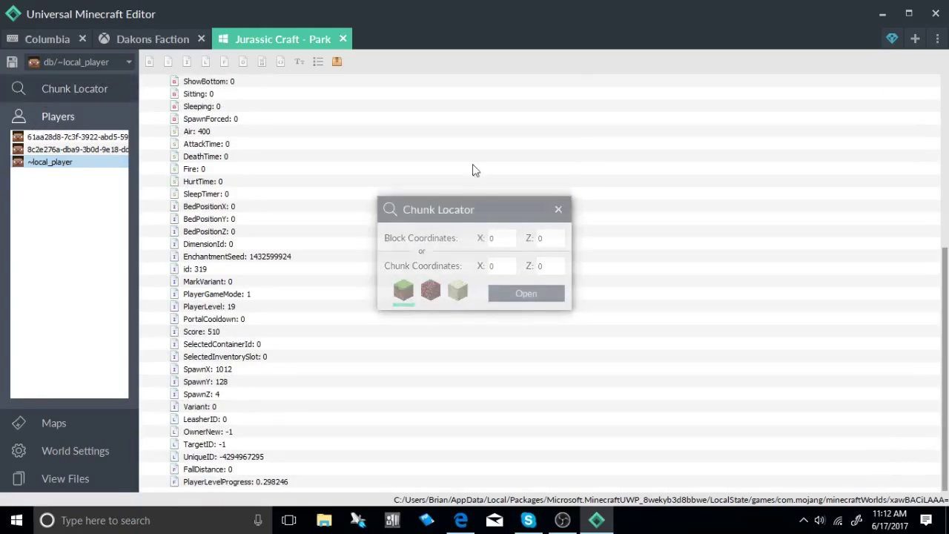
left_click(148, 39)
left_click(55, 90)
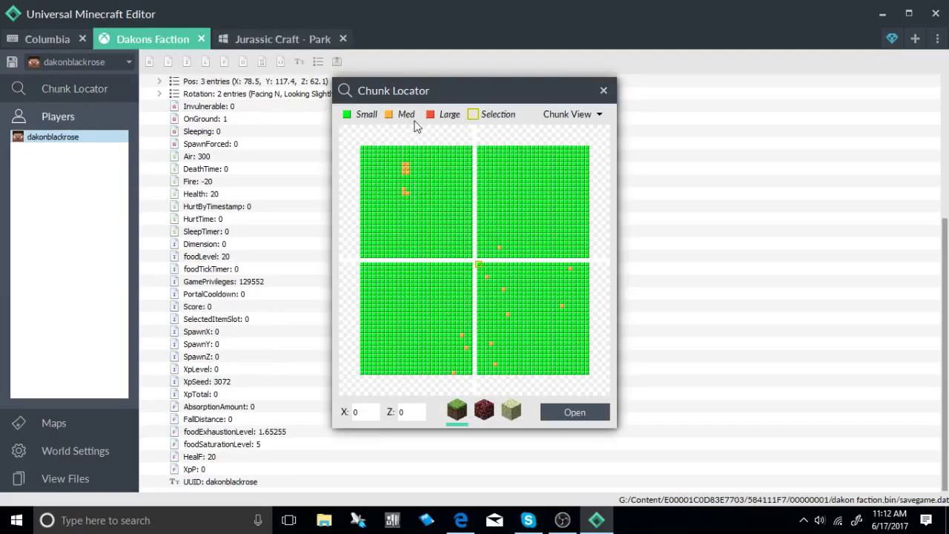
left_click(571, 114)
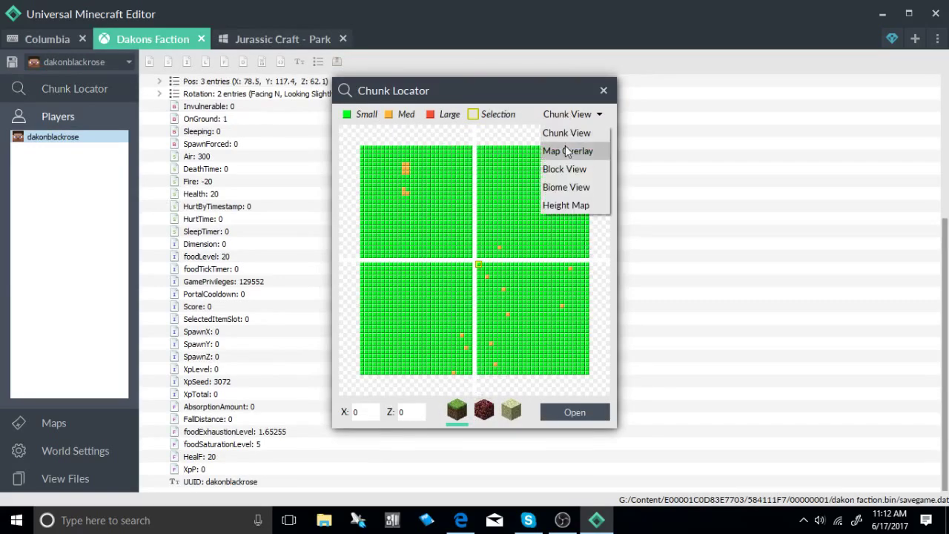
left_click(567, 150)
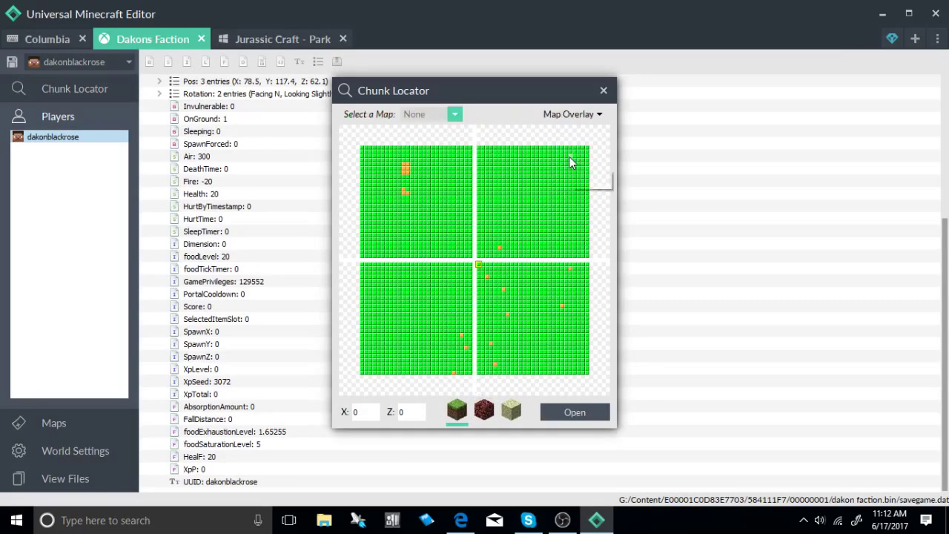
left_click(571, 115)
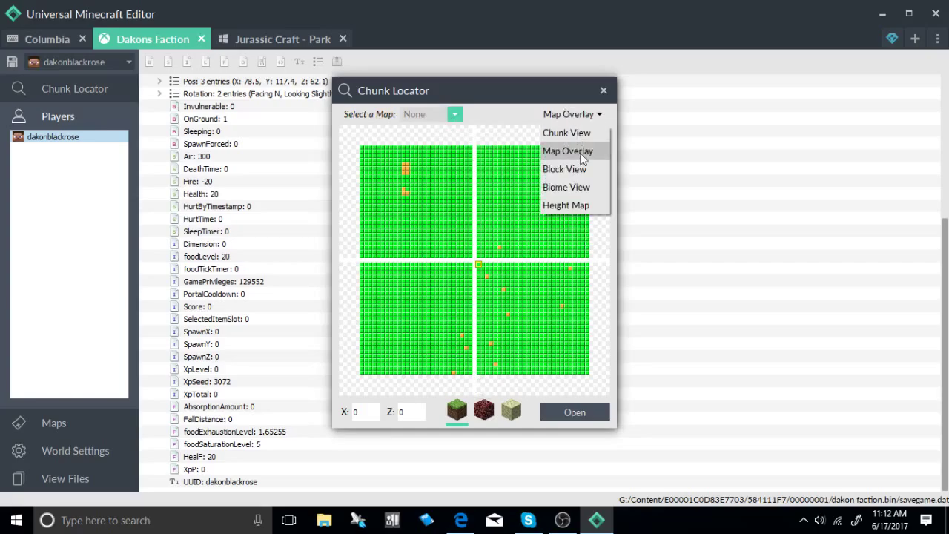
left_click(602, 90)
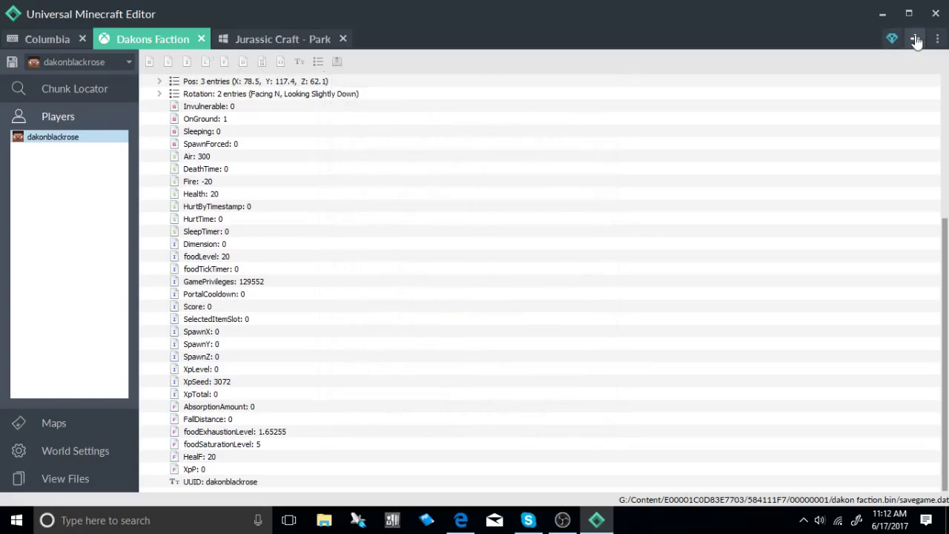
Step: Open Dungeon Craft Modpack from Xbox 360 save E00001C0D83E7703
left_click(916, 41)
left_click(890, 77)
left_click(493, 157)
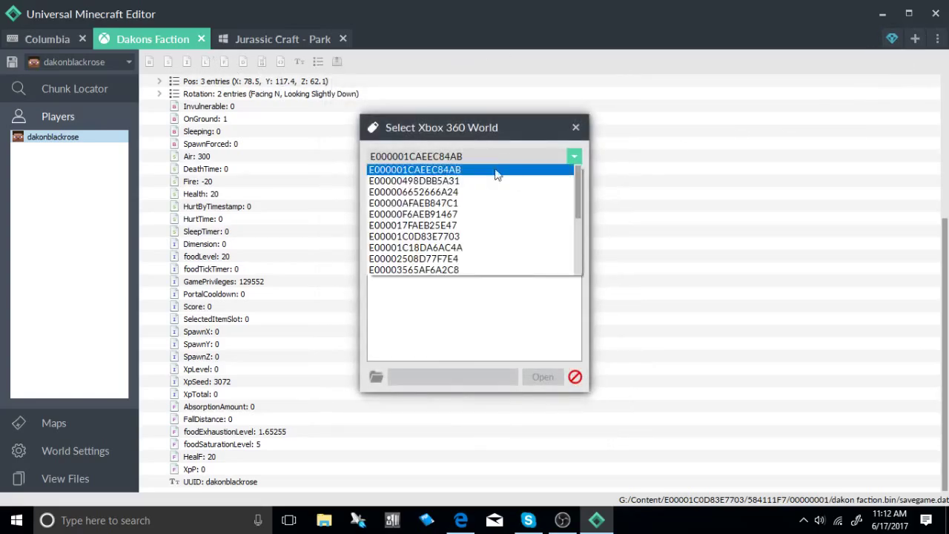
left_click(454, 236)
scroll(465, 264, "down", 5)
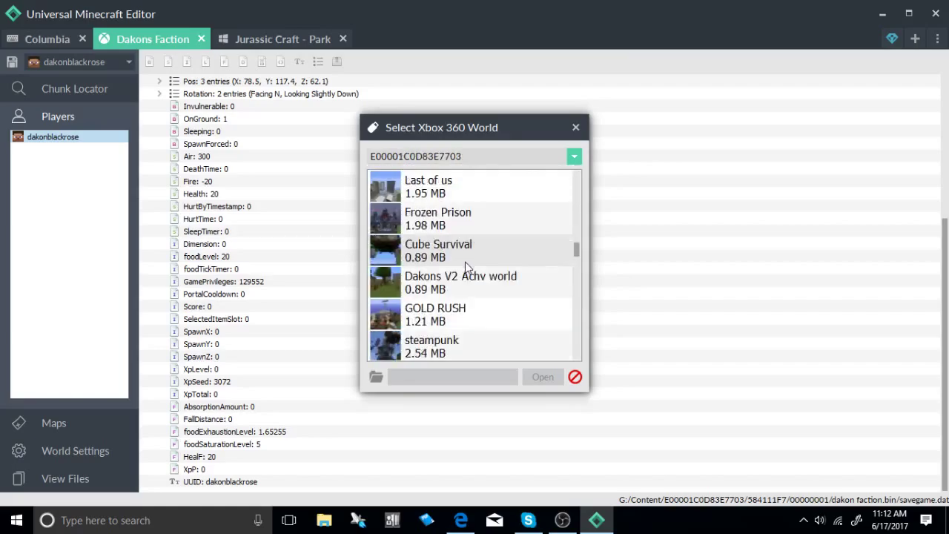
scroll(466, 266, "up", 3)
scroll(437, 280, "up", 3)
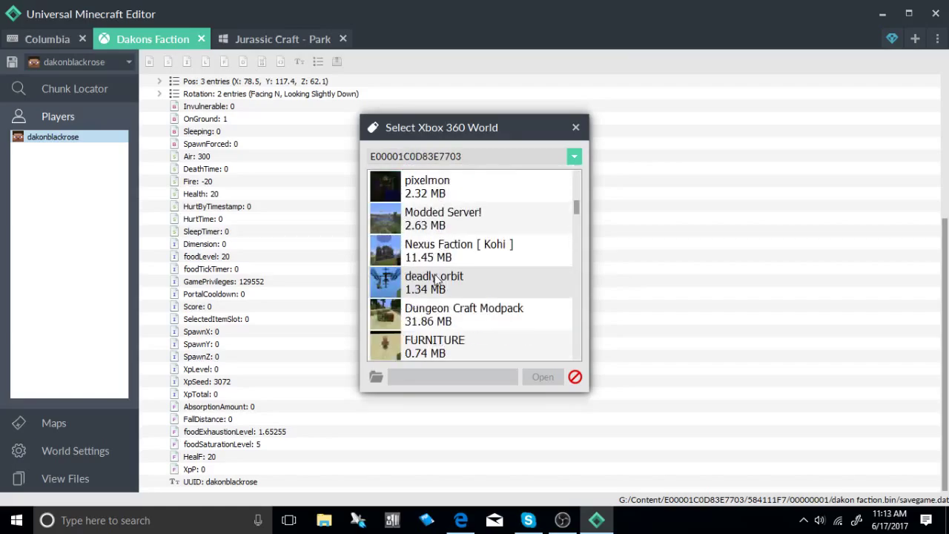
left_click(454, 315)
left_click(544, 378)
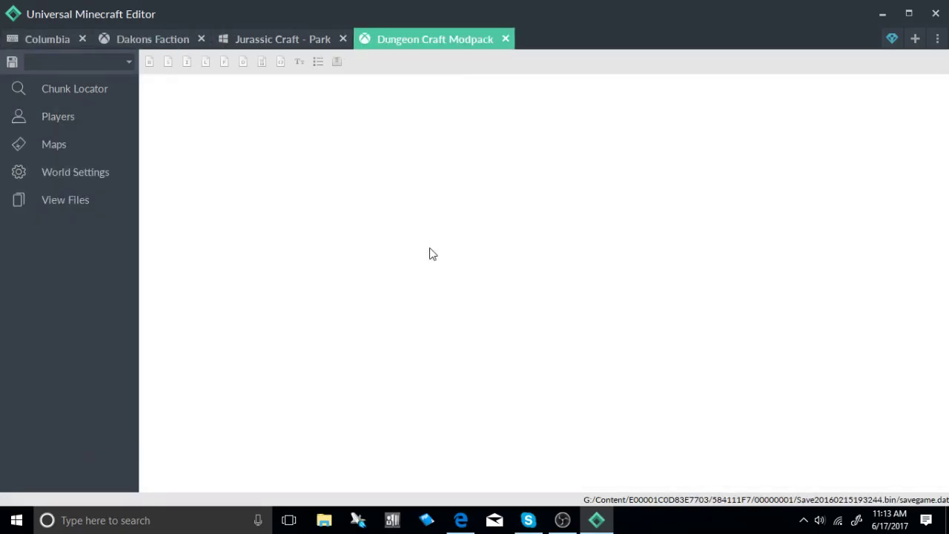
Step: View the level.dat settings, then choose Xbox 360 save E00001C0D83E7703 for another world
left_click(40, 142)
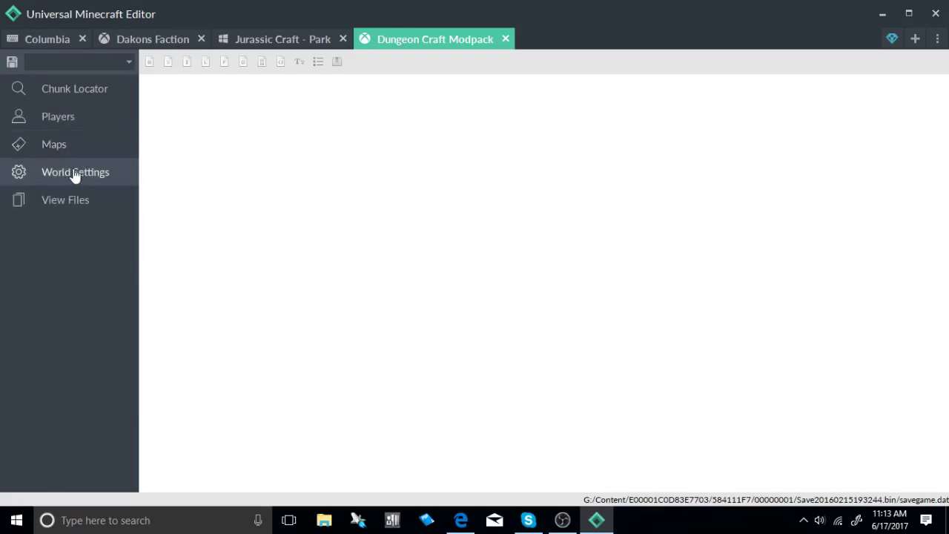
left_click(66, 175)
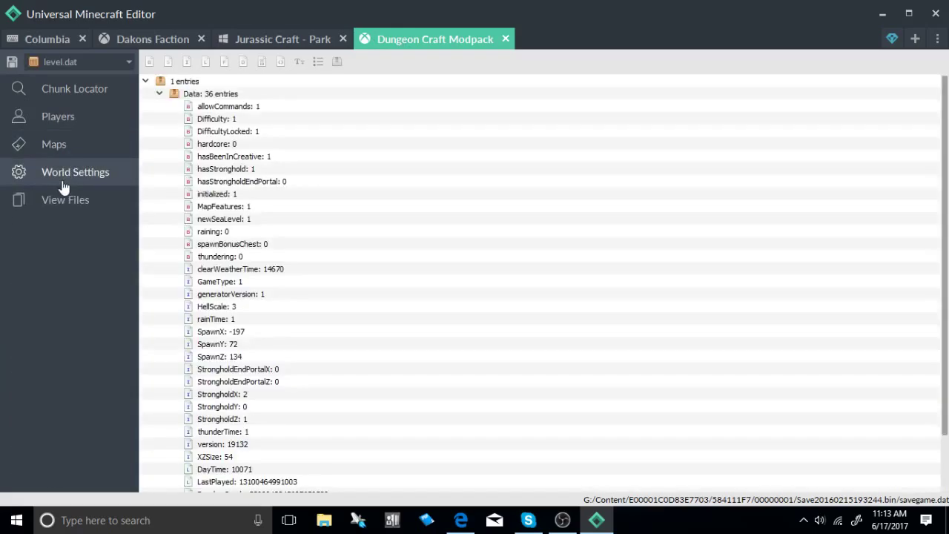
left_click(917, 39)
left_click(894, 57)
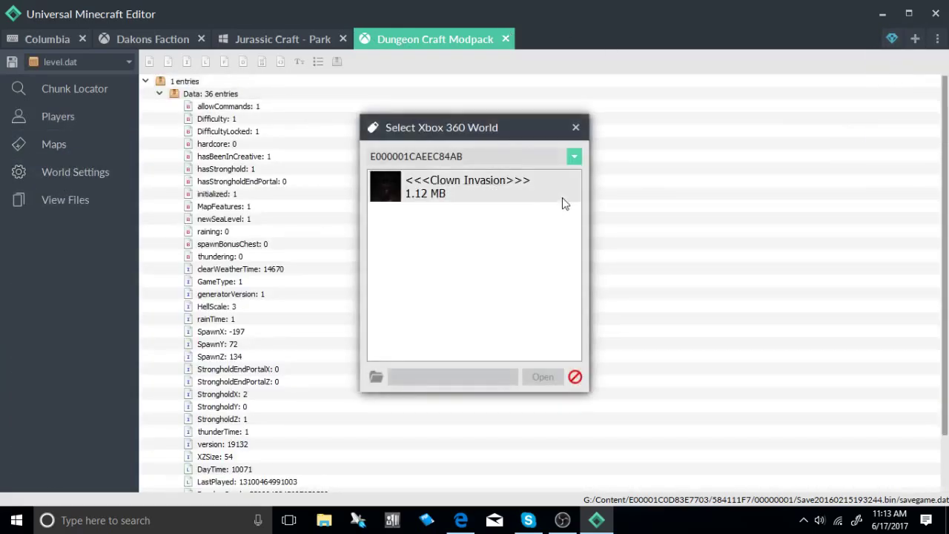
left_click(460, 156)
left_click(442, 237)
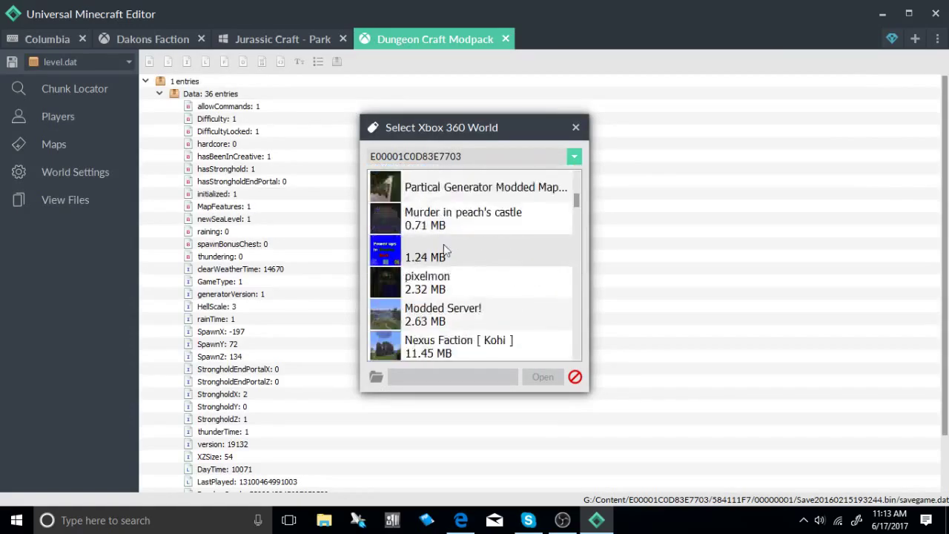
Step: Find and open the Modded Server! world from that save
scroll(467, 297, "down", 3)
scroll(469, 326, "down", 5)
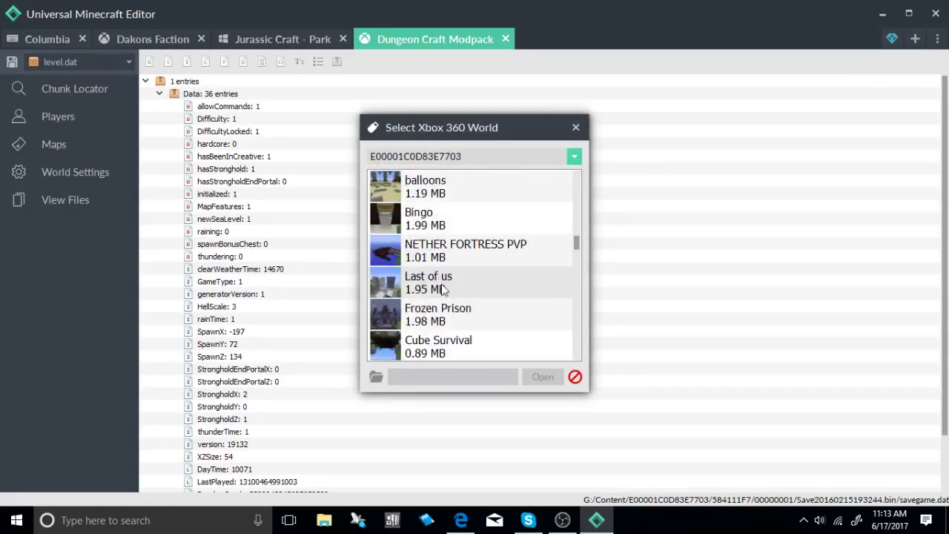
scroll(452, 311, "down", 10)
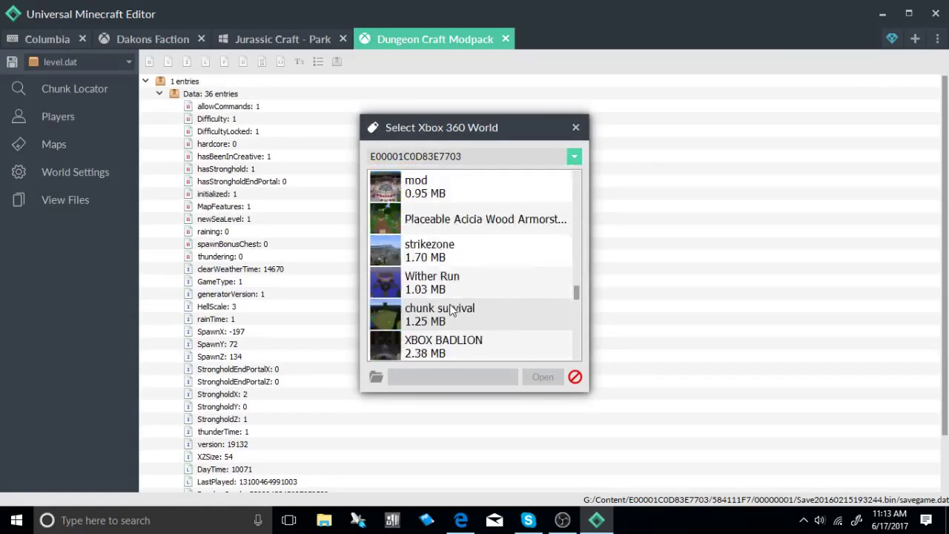
scroll(452, 303, "up", 3)
scroll(451, 295, "up", 12)
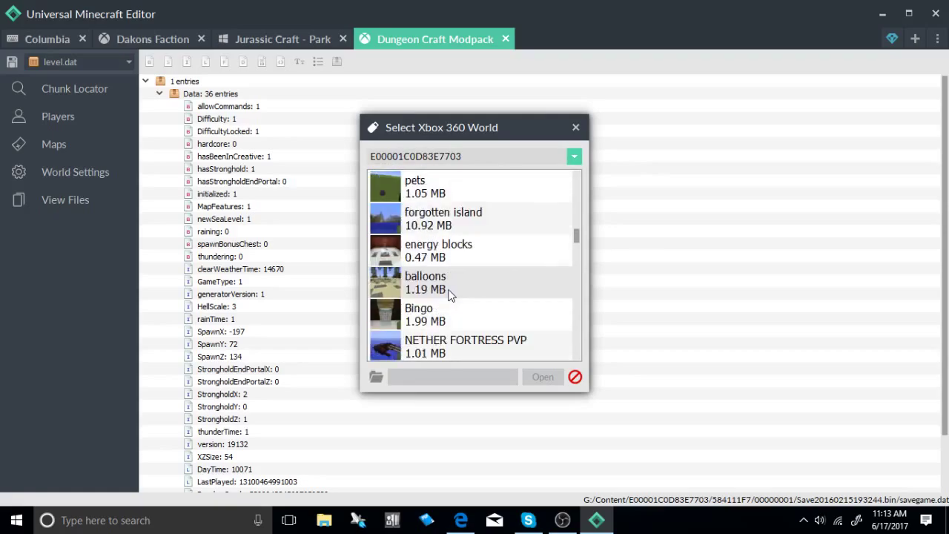
scroll(451, 294, "up", 12)
scroll(450, 297, "down", 3)
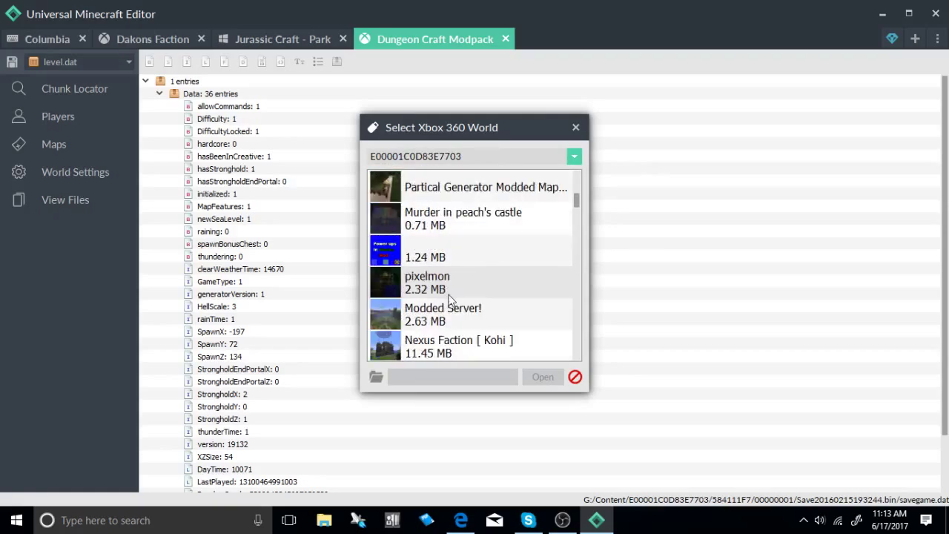
left_click(504, 327)
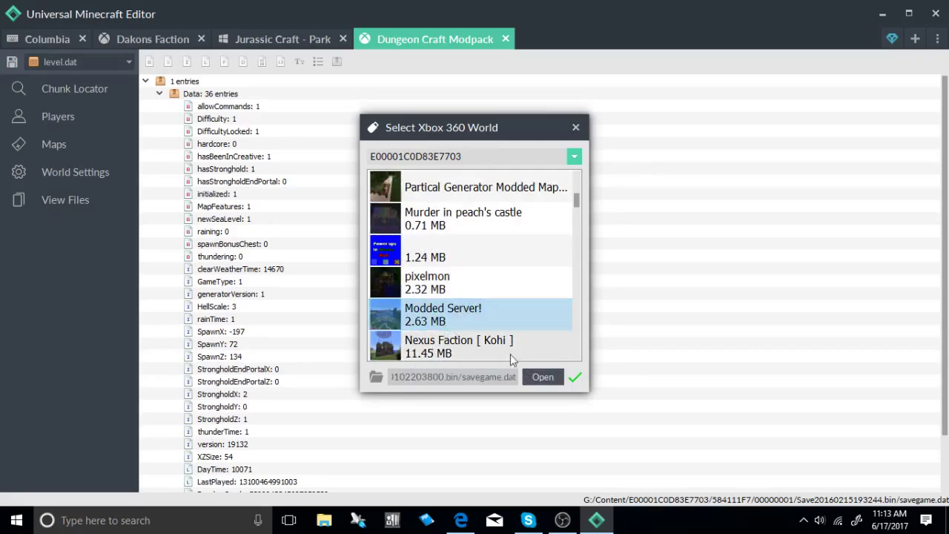
left_click(542, 376)
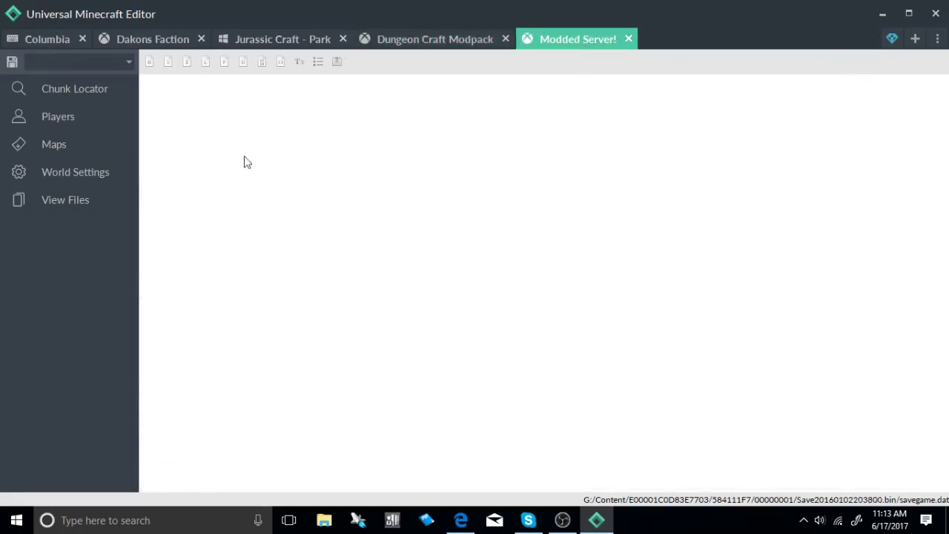
Step: Open the Chunk Locator in Map Overlay mode, showing Map 0 and then Map 5
left_click(71, 145)
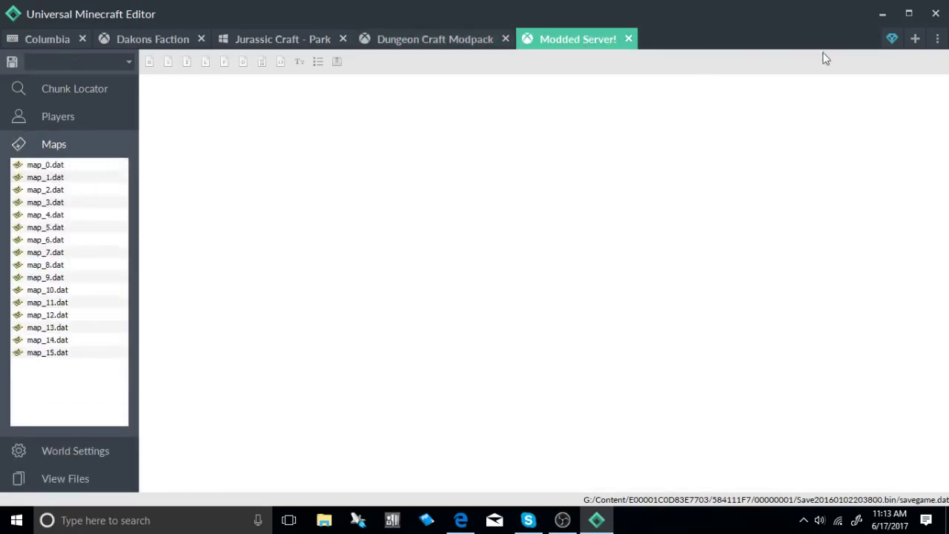
left_click(65, 93)
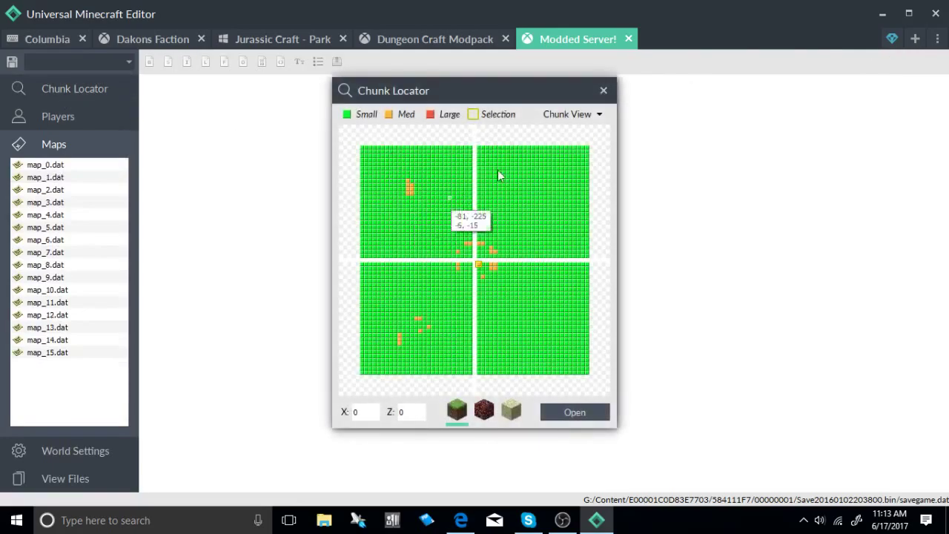
left_click(571, 114)
left_click(567, 151)
left_click(454, 115)
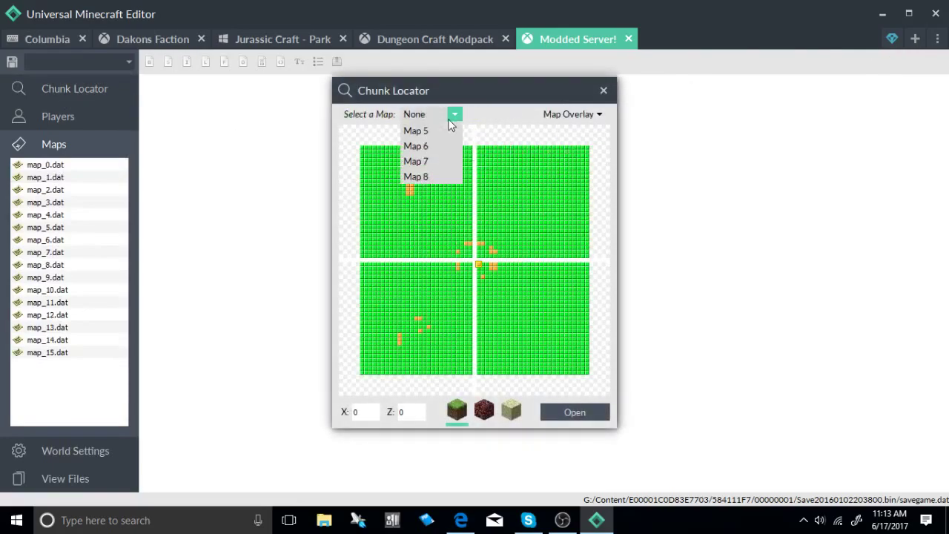
left_click(420, 144)
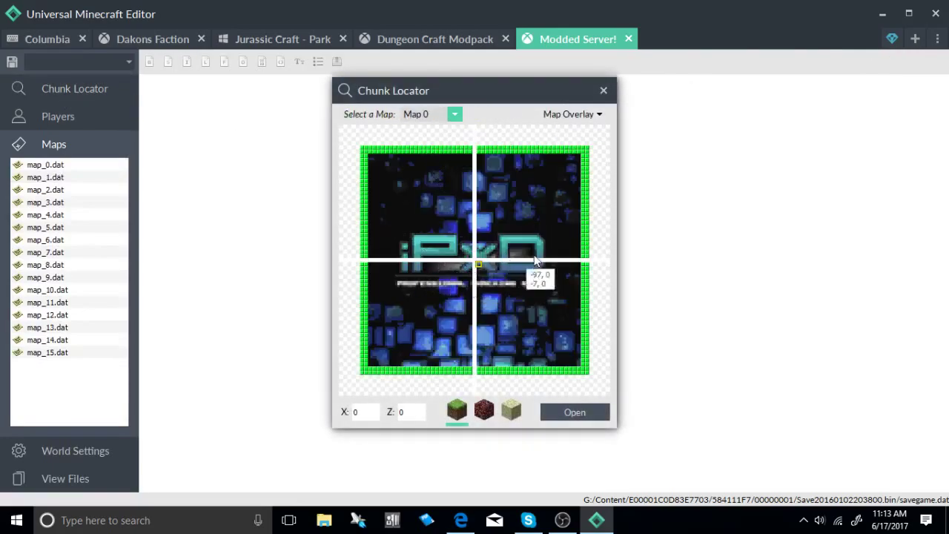
left_click(454, 115)
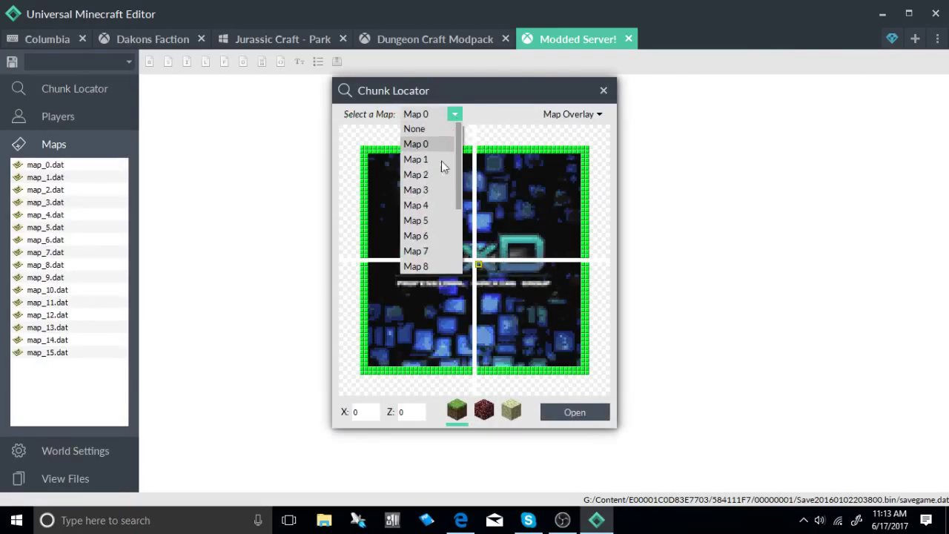
left_click(422, 222)
Step: Open chunk [0, 0] of Modded Server!, expand Entities to the Sheep entry, and copy it
left_click(593, 414)
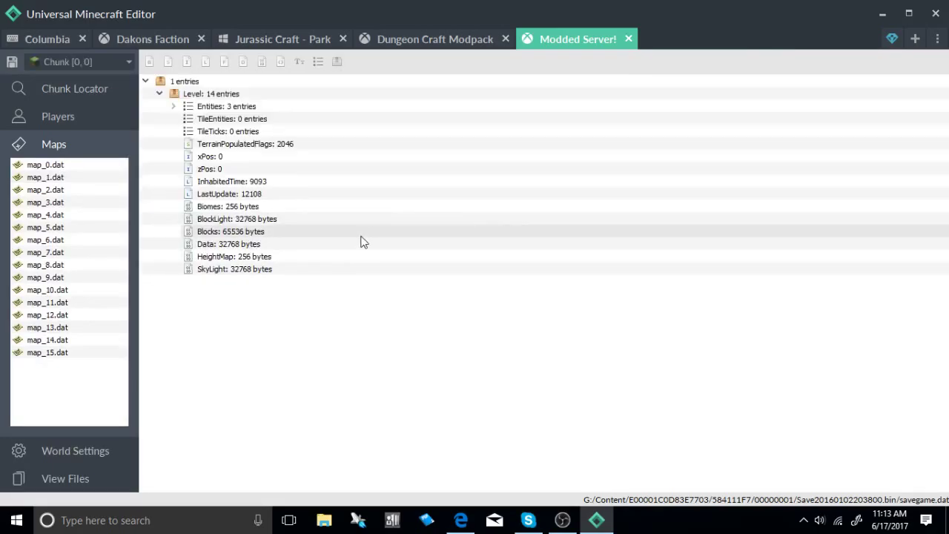
left_click(173, 106)
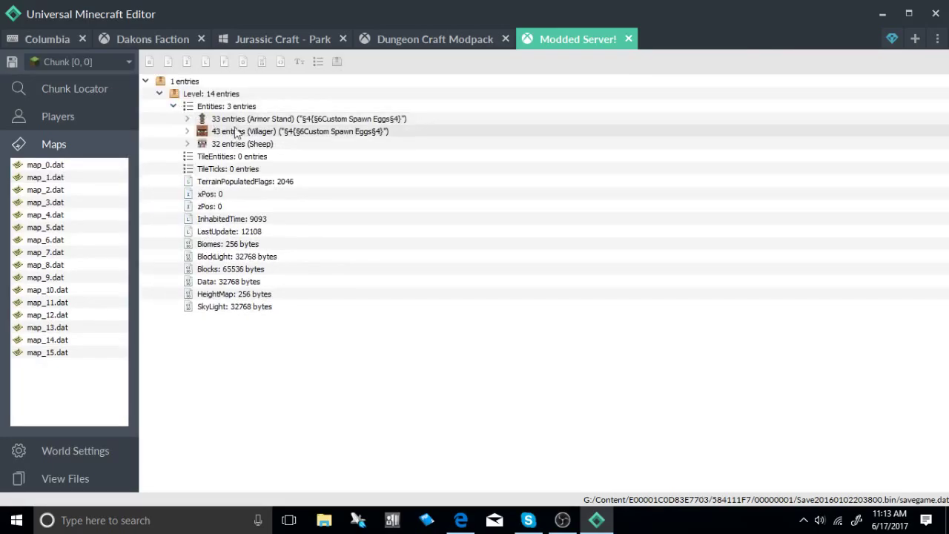
left_click(186, 145)
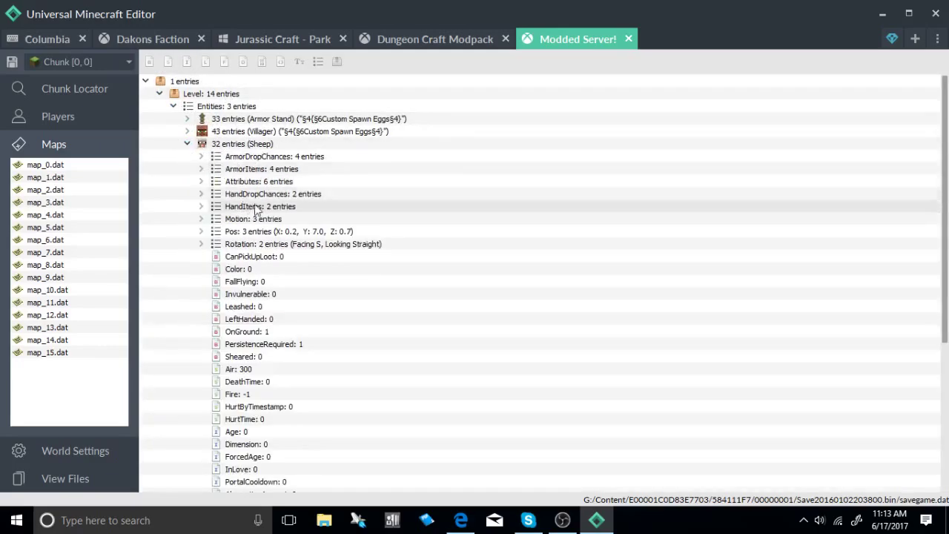
scroll(265, 308, "down", 7)
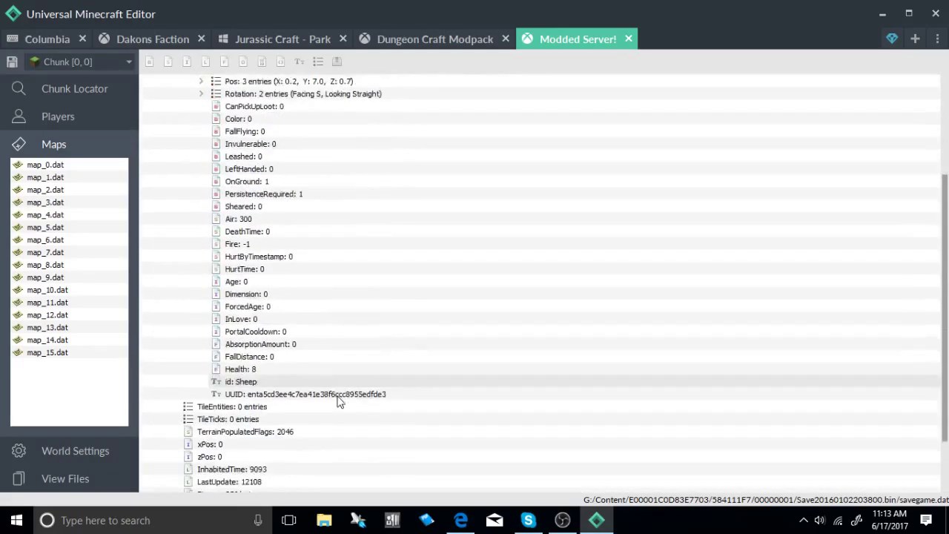
scroll(289, 333, "up", 7)
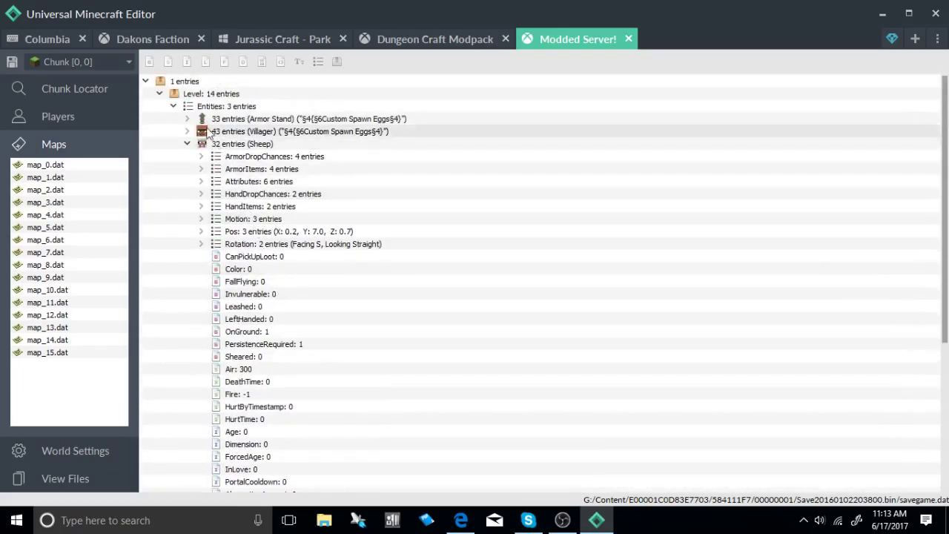
right_click(219, 146)
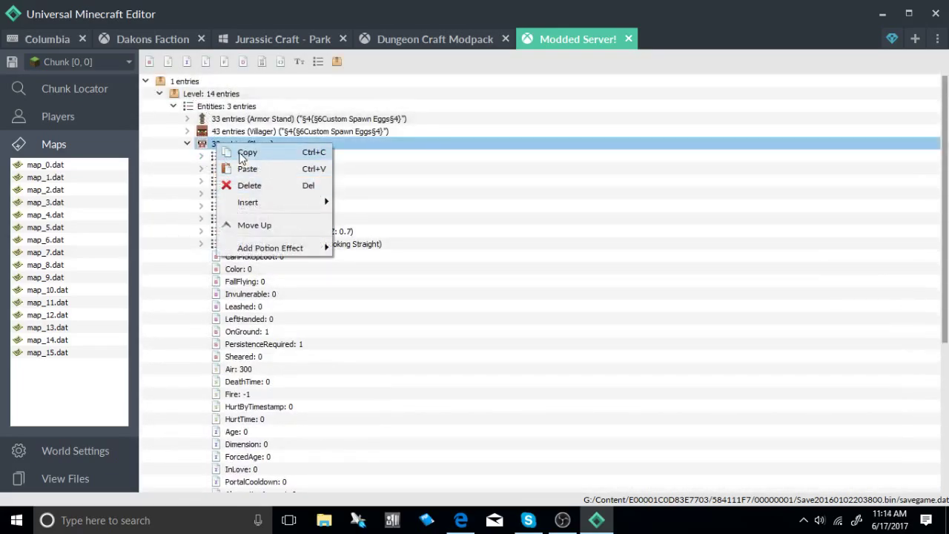
left_click(247, 151)
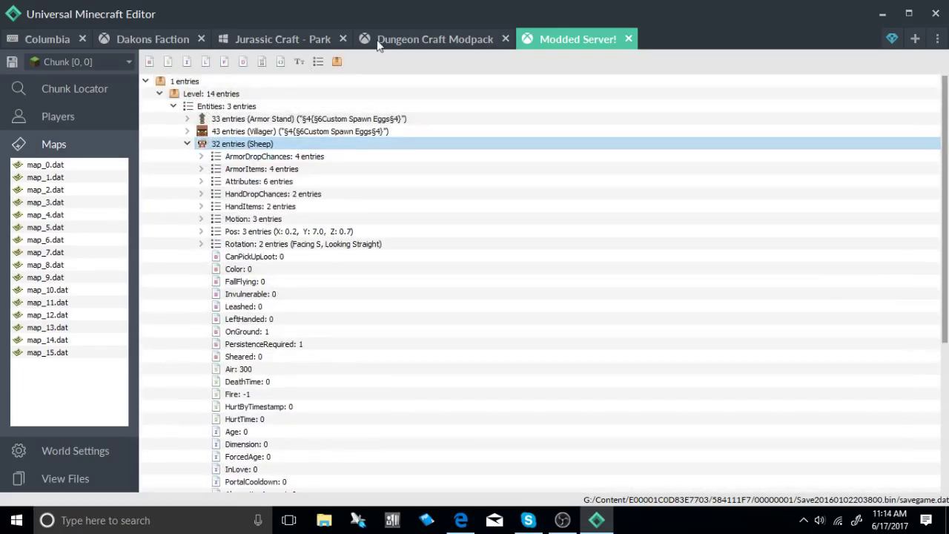
Step: Collapse the chunk's entities, then browse Jurassic Craft - Park's files, level.dat and chunk map
left_click(252, 38)
left_click(577, 43)
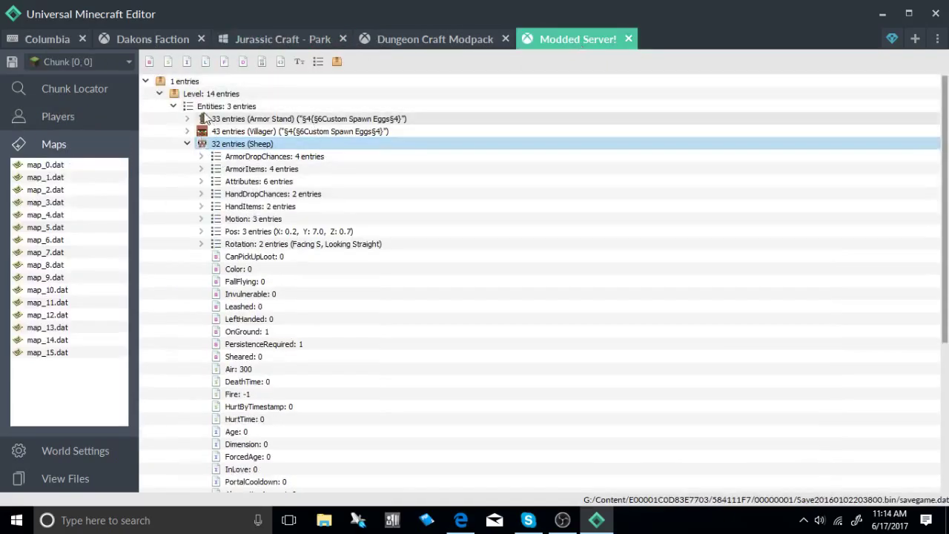
left_click(173, 107)
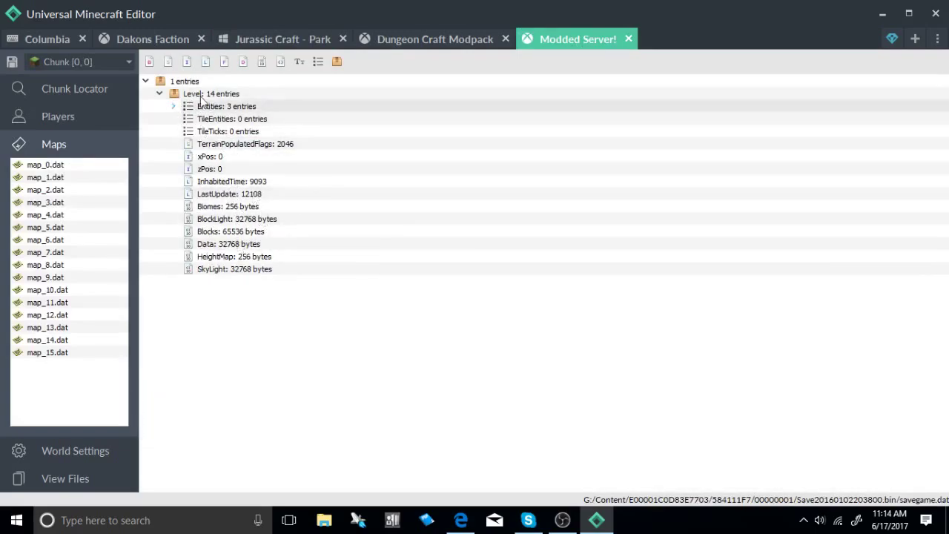
left_click(249, 41)
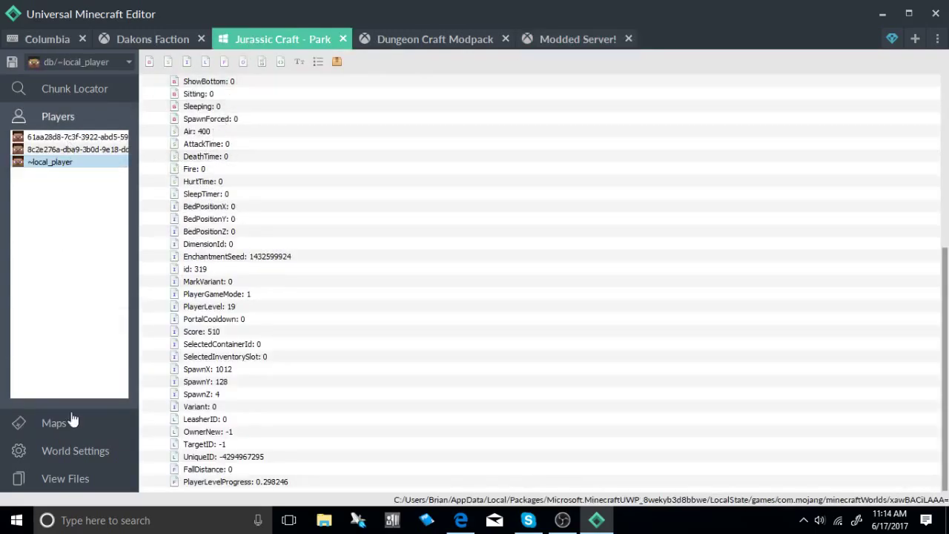
left_click(63, 482)
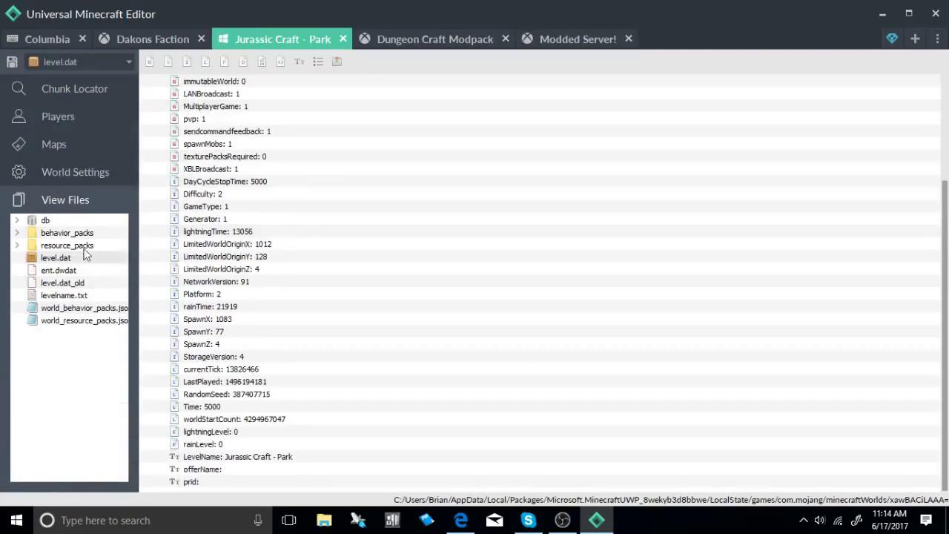
left_click(50, 261)
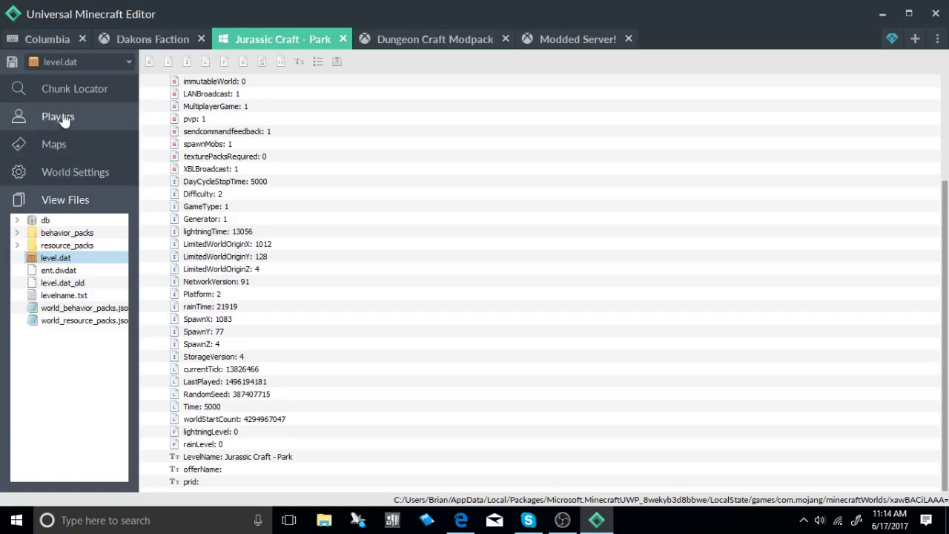
left_click(73, 92)
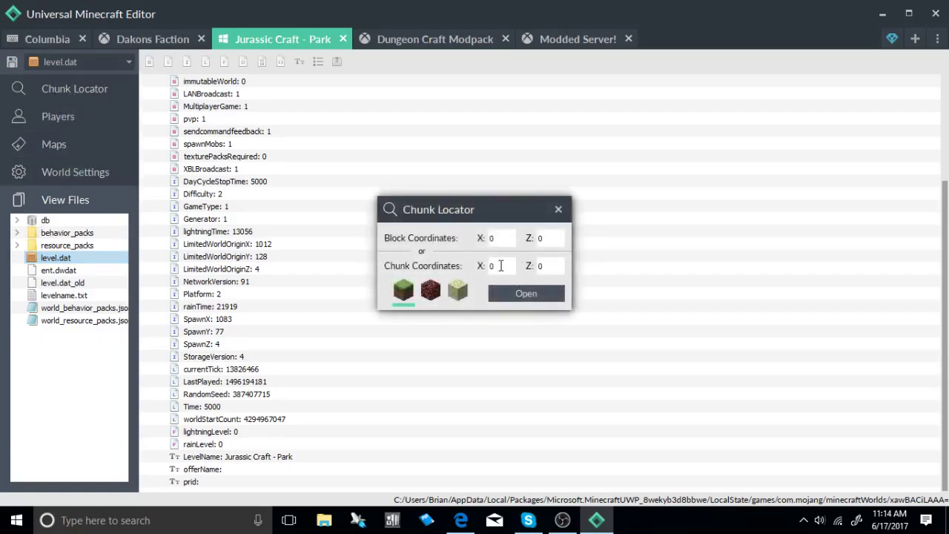
left_click(559, 211)
Step: In the Columbia world's files, expand the region folder and load r.0.0.mca in the chunk map
left_click(35, 39)
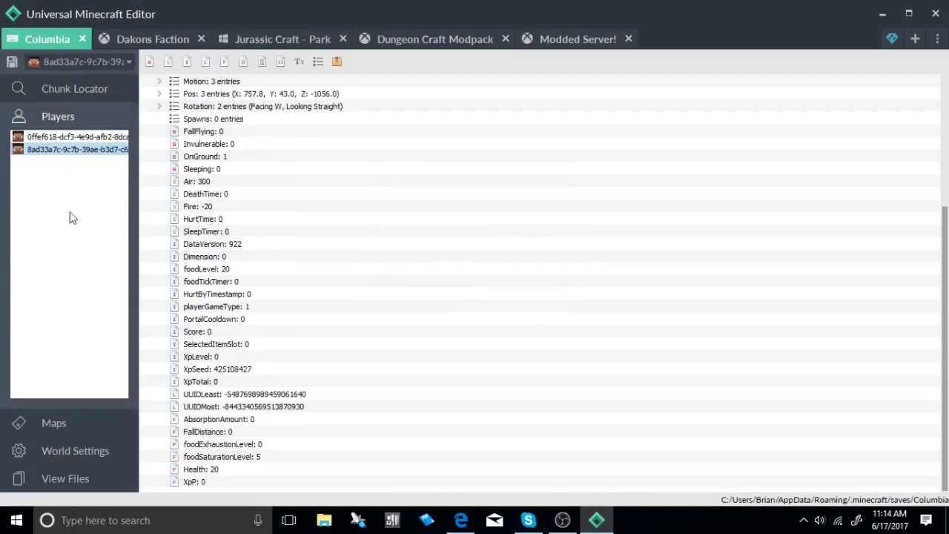
left_click(69, 460)
left_click(63, 477)
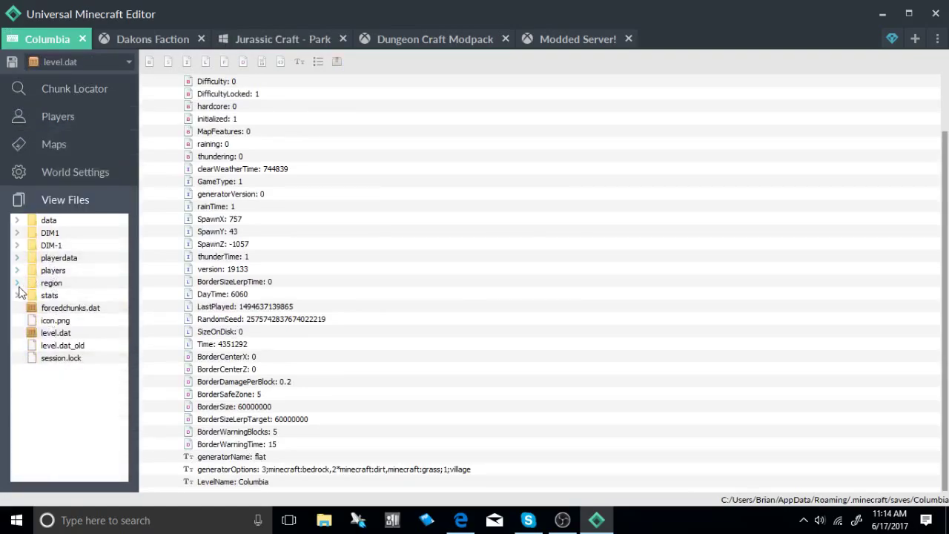
left_click(17, 283)
double_click(77, 295)
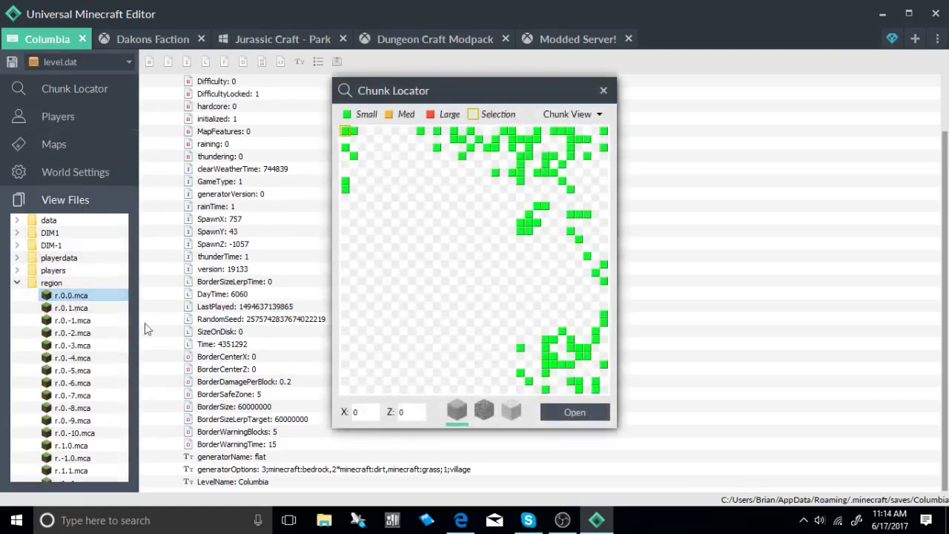
Step: Paste the copied Sheep into chunk [21, 5]'s Level > Entities and expand it to verify
left_click(575, 413)
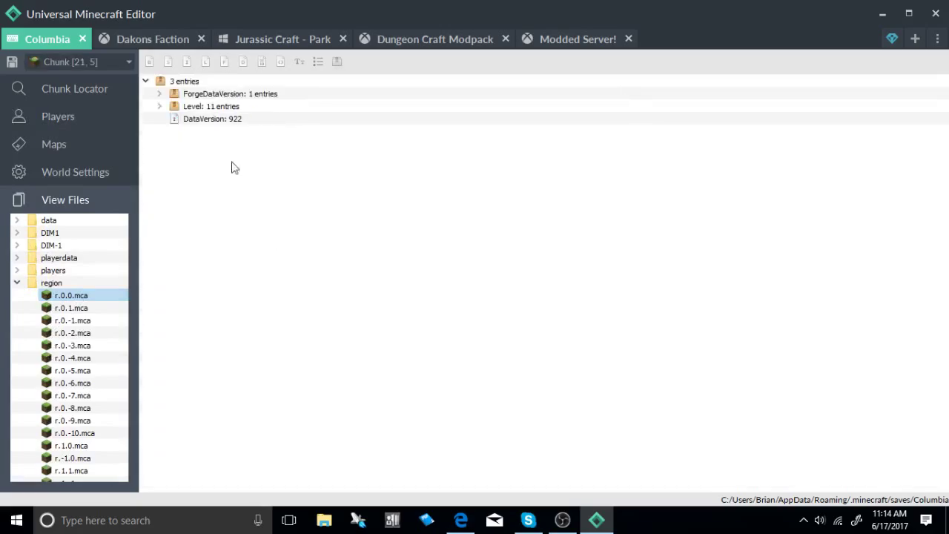
left_click(158, 106)
right_click(207, 120)
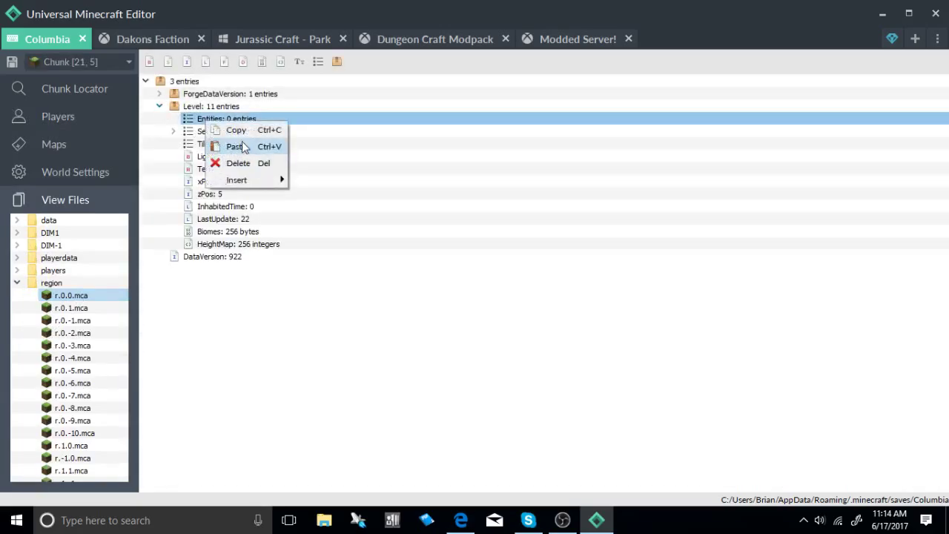
left_click(235, 146)
left_click(173, 119)
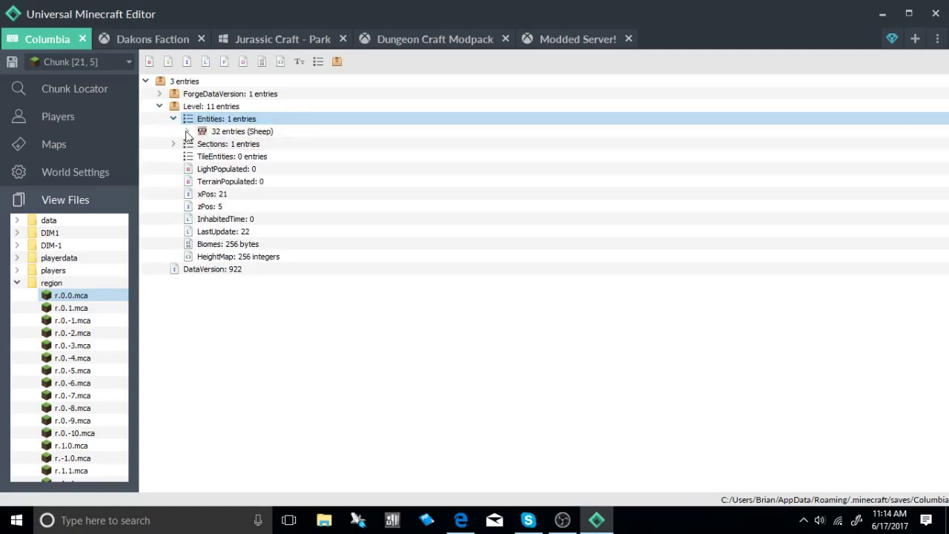
left_click(187, 132)
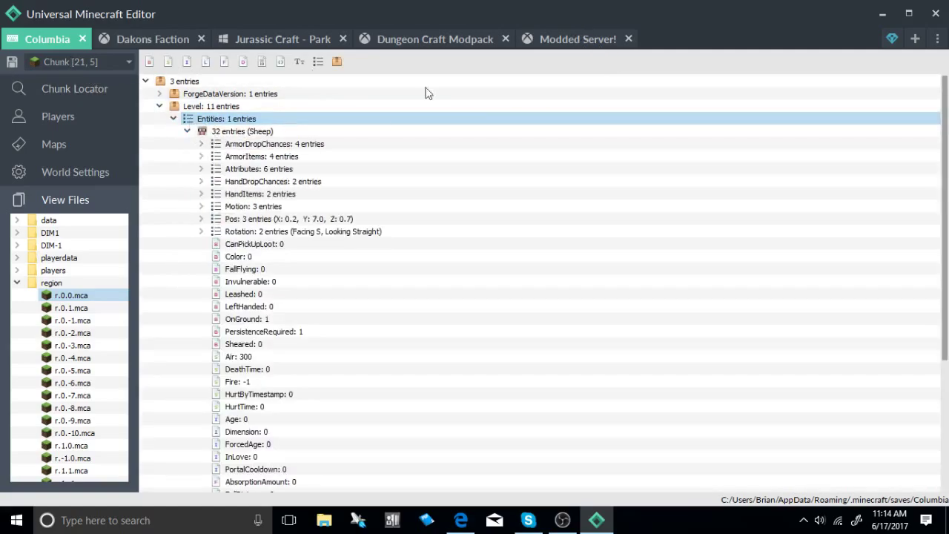
scroll(271, 411, "down", 3)
scroll(285, 400, "up", 3)
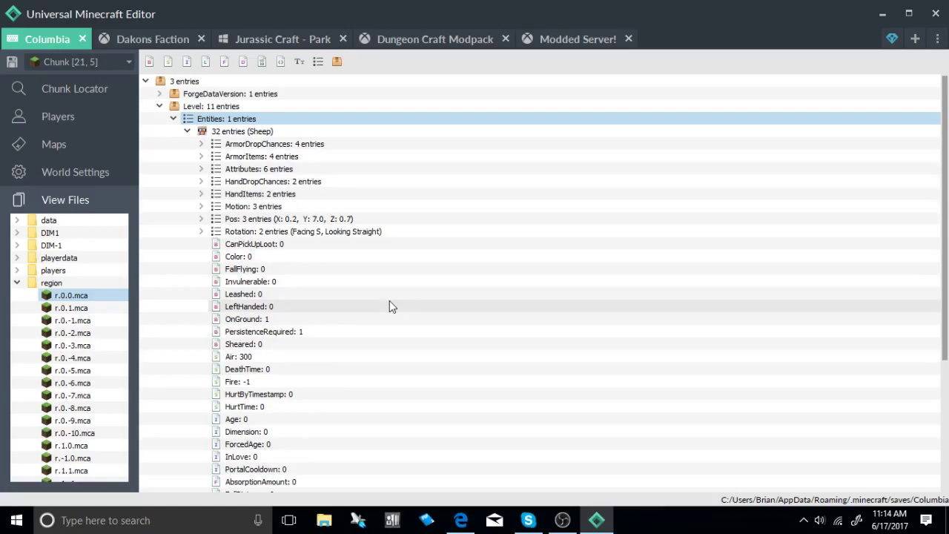
Step: Open Modded Server!'s Chunk Locator, switch it to Block View and approve the world scan
left_click(564, 39)
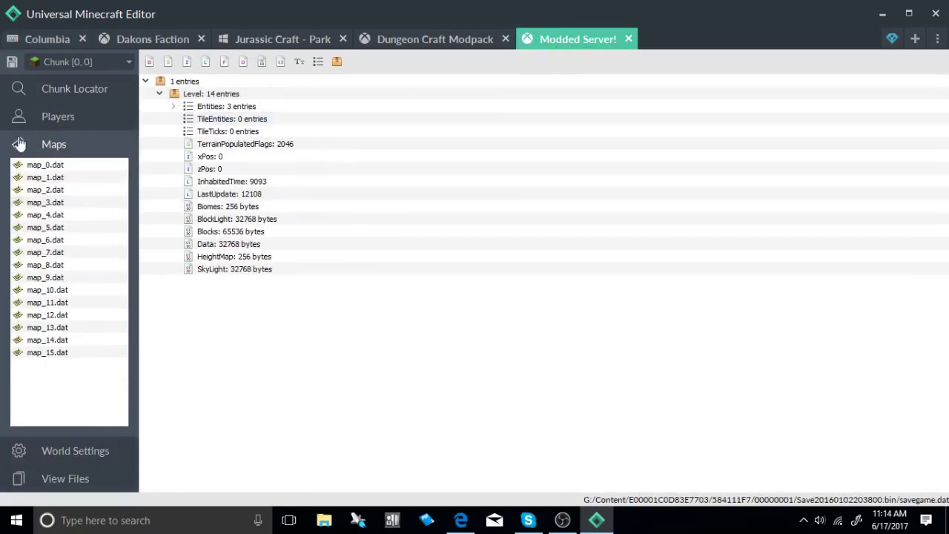
left_click(84, 86)
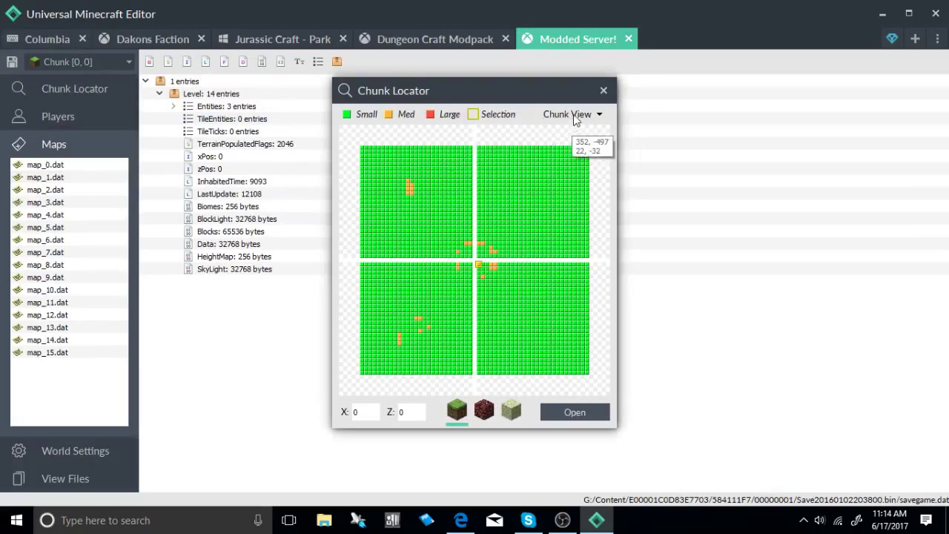
left_click(575, 116)
left_click(570, 171)
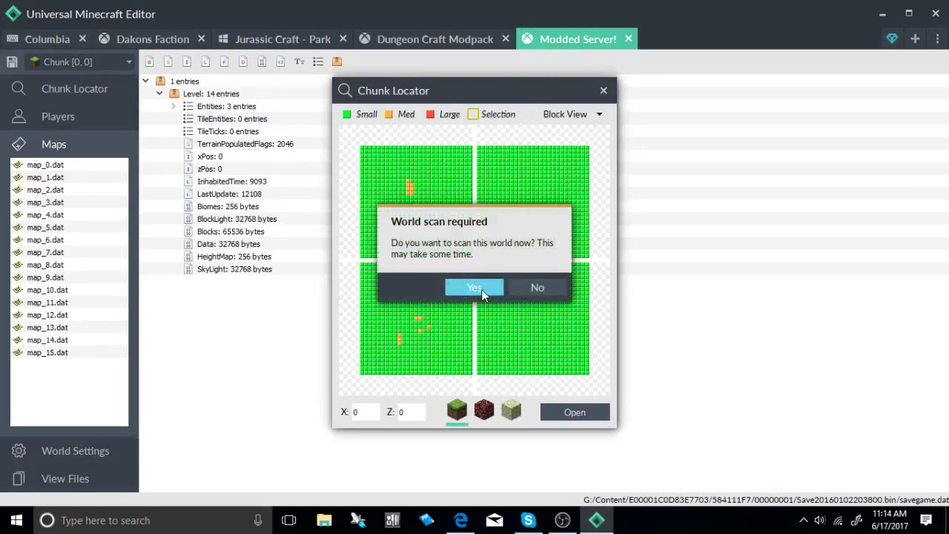
left_click(482, 290)
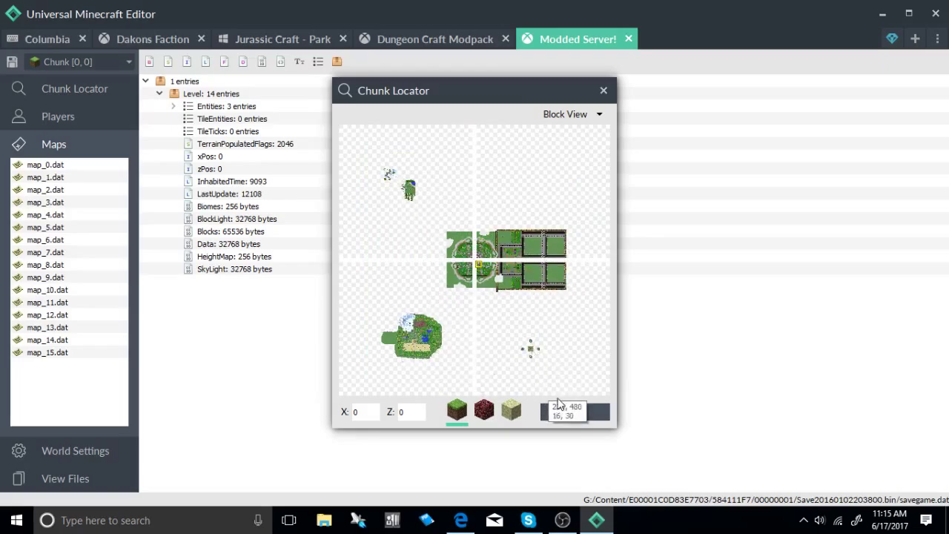
Step: View the map as Height Map then Biome View, close it, and open the player entry
left_click(585, 113)
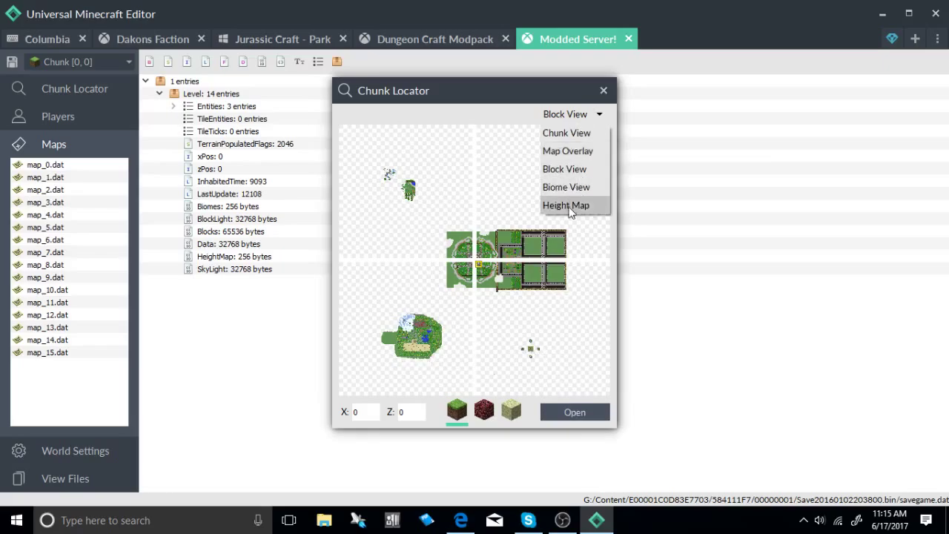
left_click(569, 205)
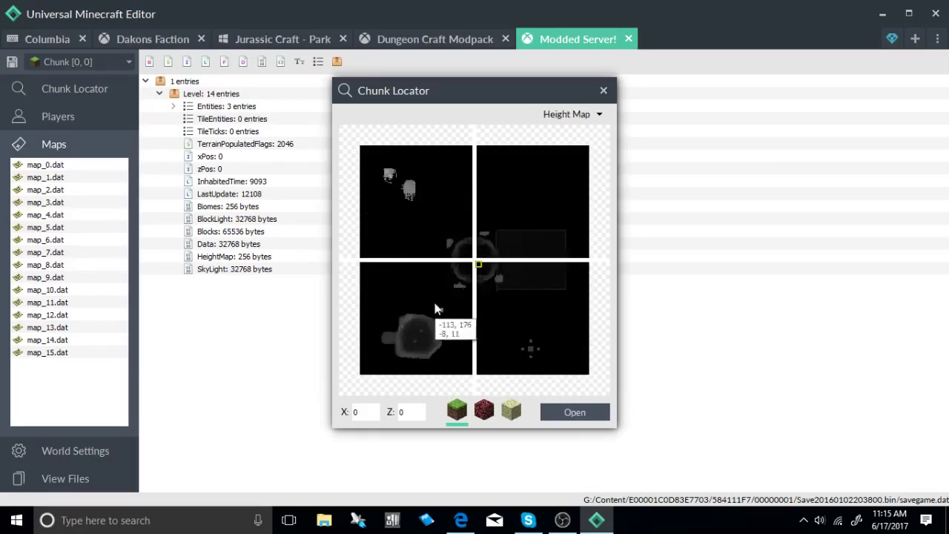
left_click(579, 115)
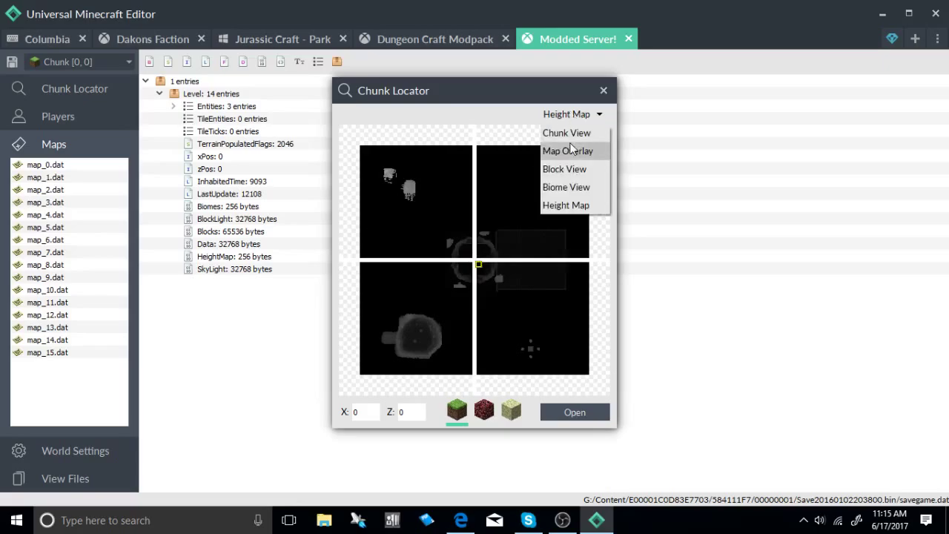
left_click(569, 187)
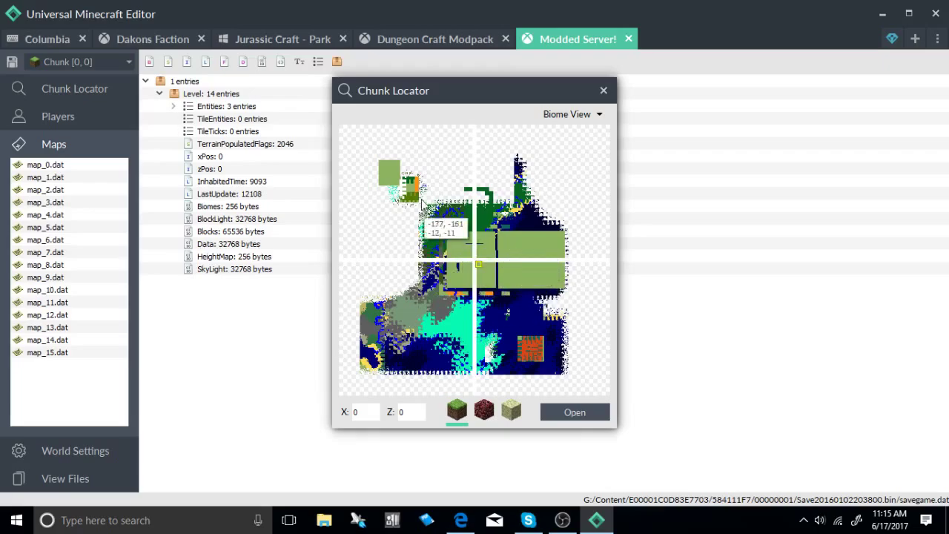
left_click(604, 90)
left_click(45, 117)
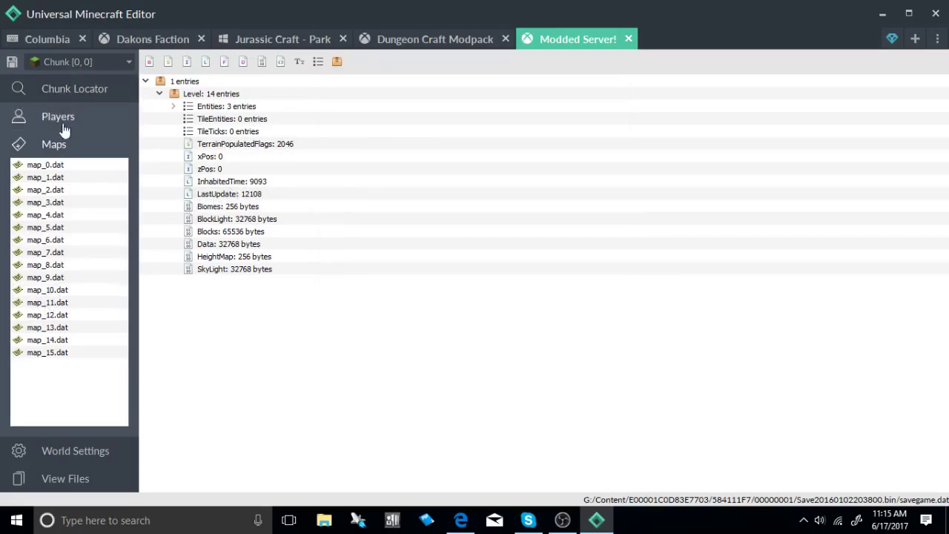
left_click(50, 138)
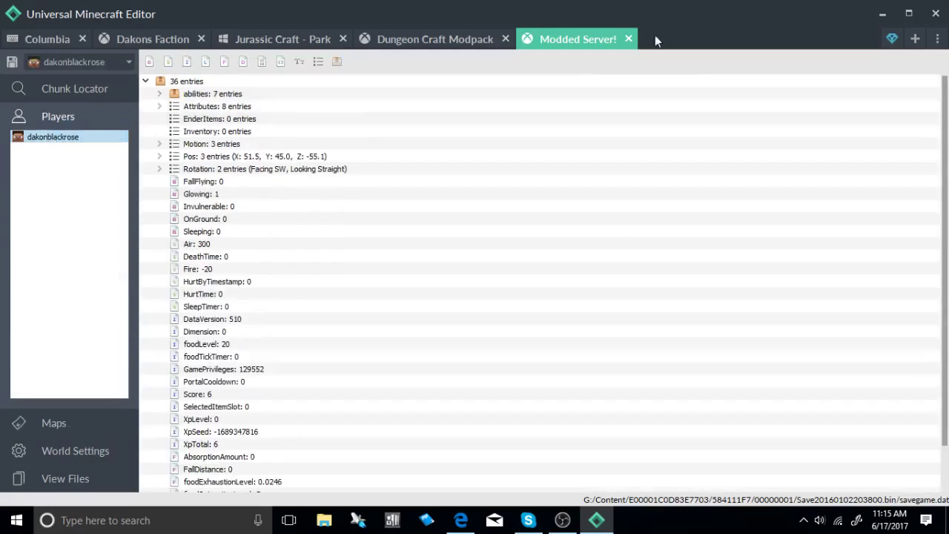
Step: Open Dungeon Craft Modpack's player data and expand the held potion's tags, effects, display and lore
left_click(473, 38)
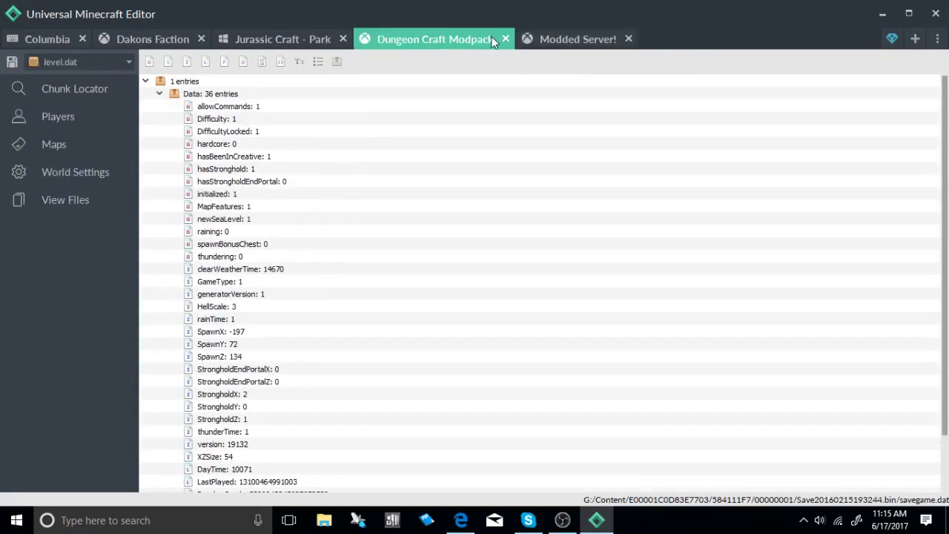
left_click(48, 145)
left_click(43, 120)
left_click(47, 139)
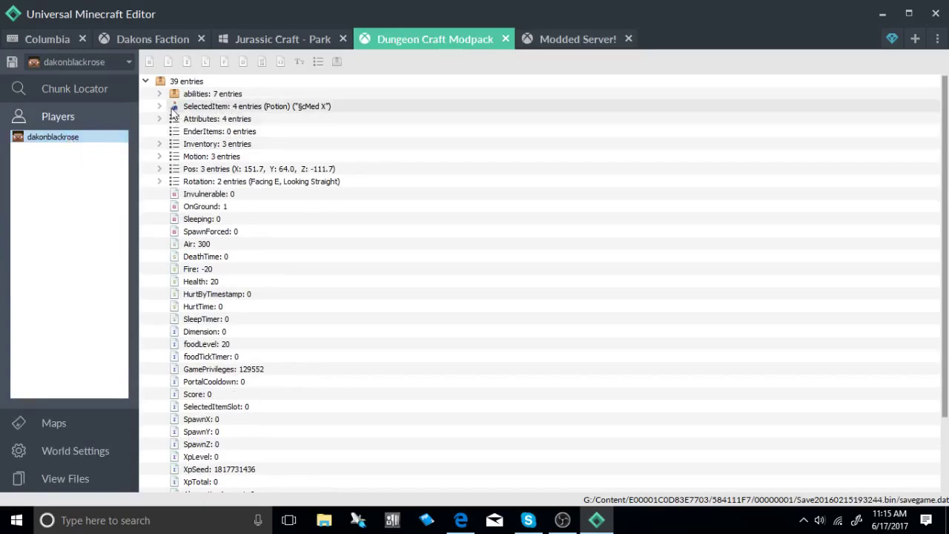
left_click(159, 106)
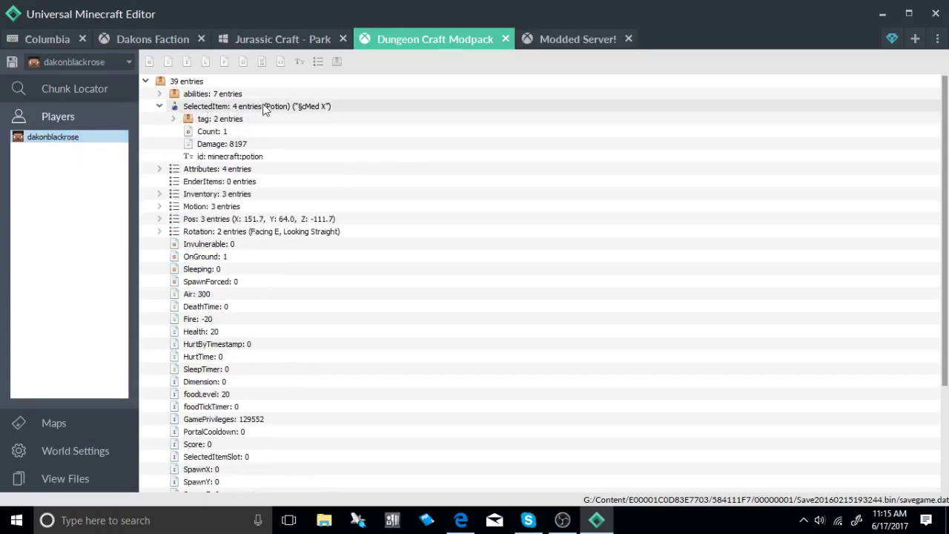
left_click(172, 118)
left_click(187, 143)
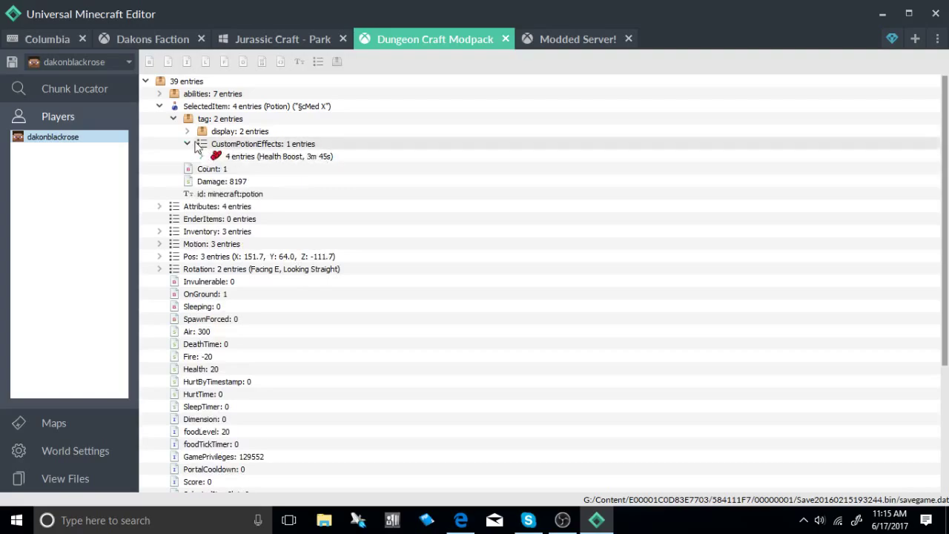
left_click(187, 131)
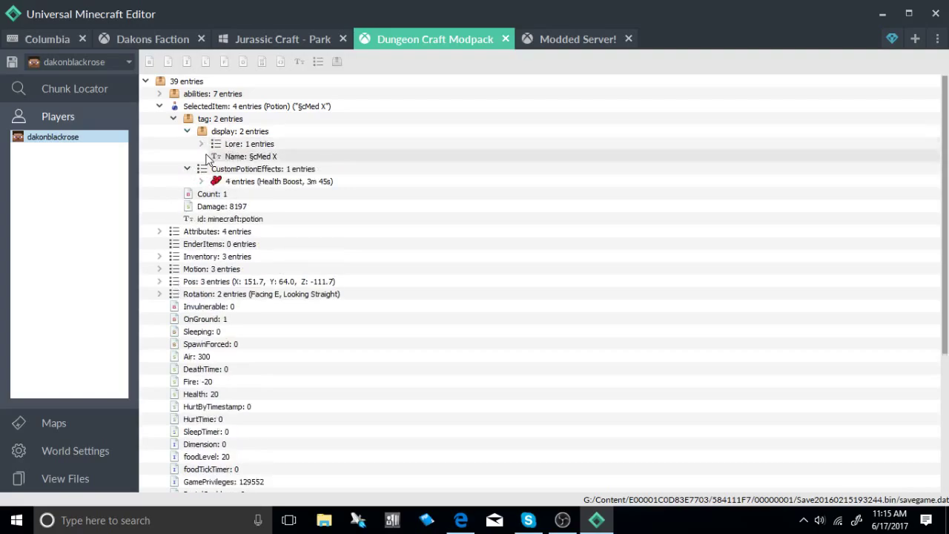
left_click(201, 143)
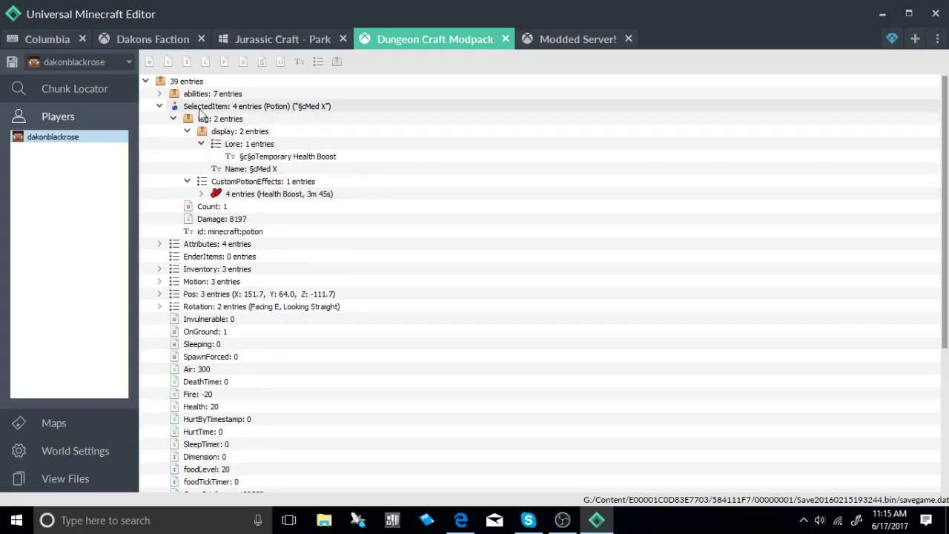
Step: Copy the whole held Med X potion item and collapse its data
left_click(313, 195)
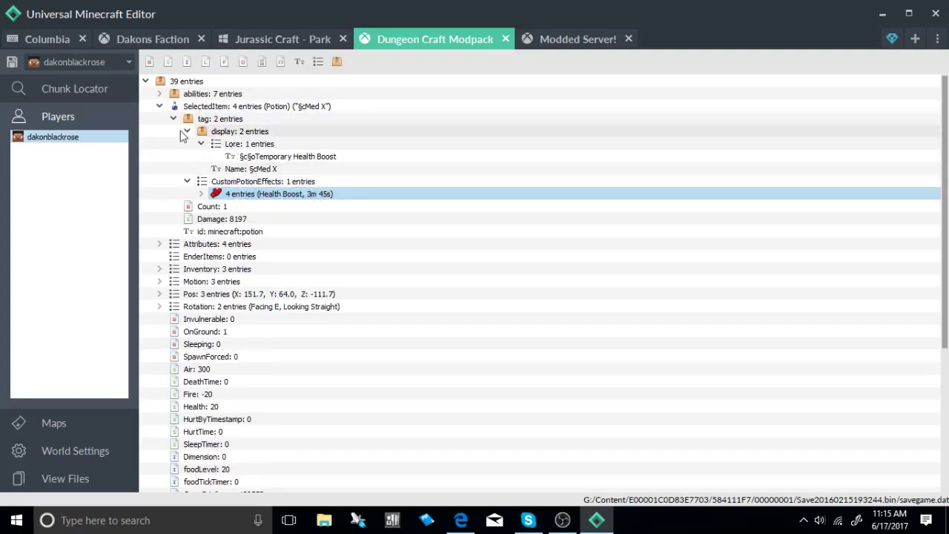
left_click(207, 107)
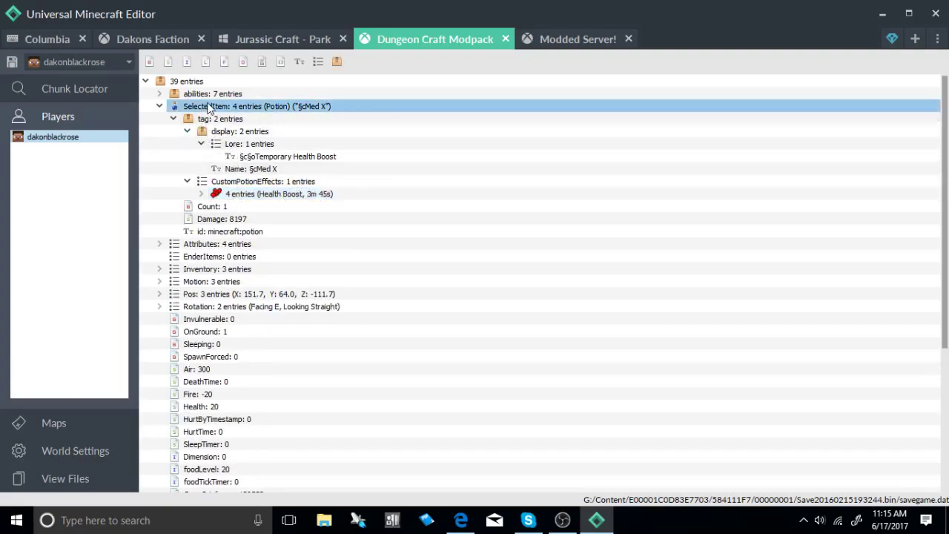
right_click(211, 108)
left_click(244, 116)
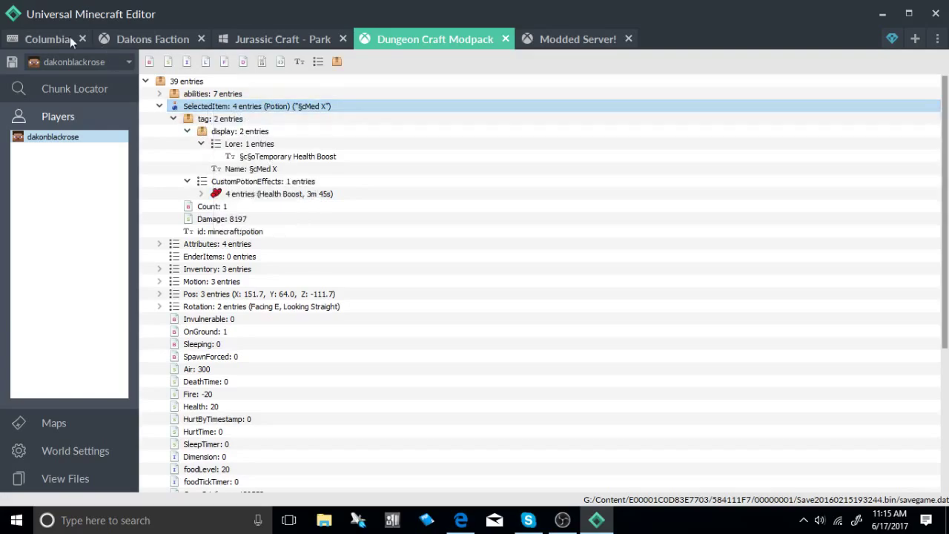
left_click(154, 40)
left_click(386, 41)
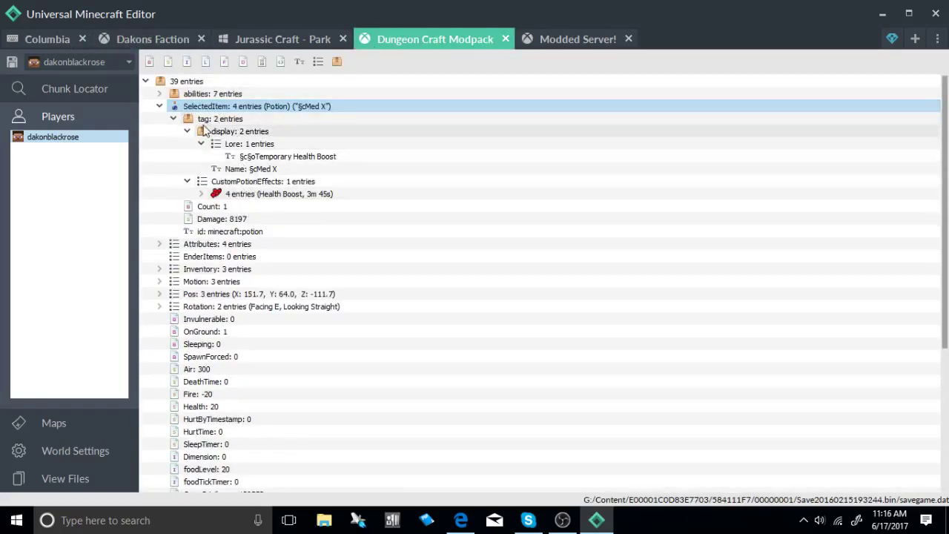
left_click(159, 106)
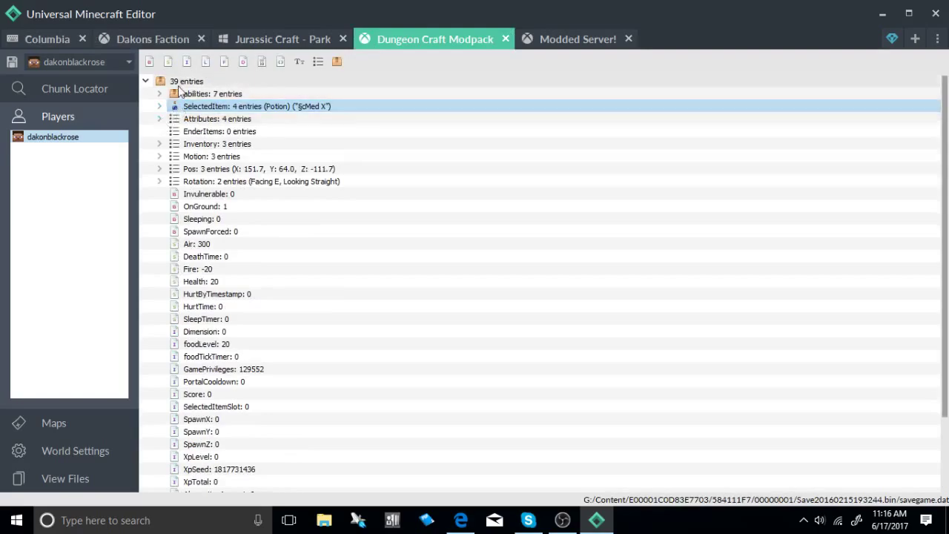
Step: Paste the potion into the Dakons Faction player's root as SelectedItem, then return to Dungeon Craft Modpack
left_click(165, 40)
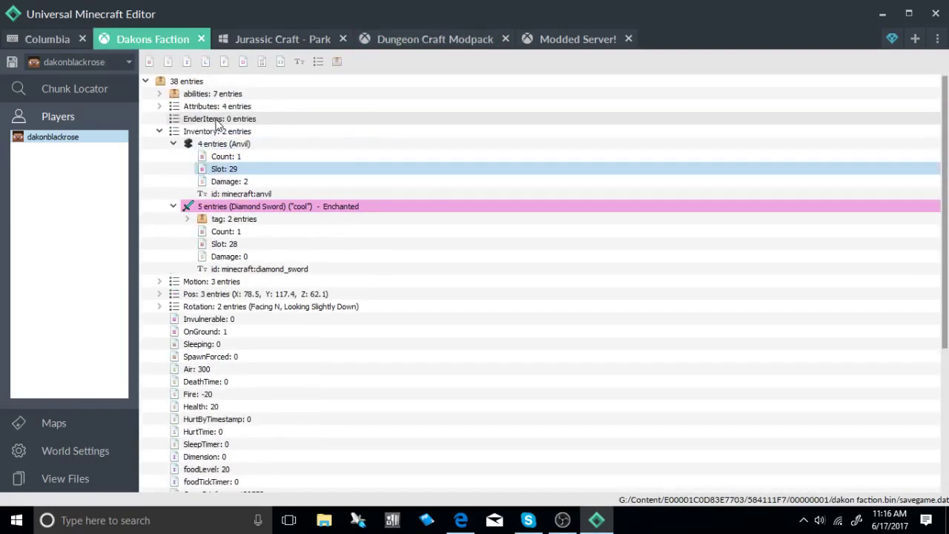
left_click(158, 94)
left_click(185, 81)
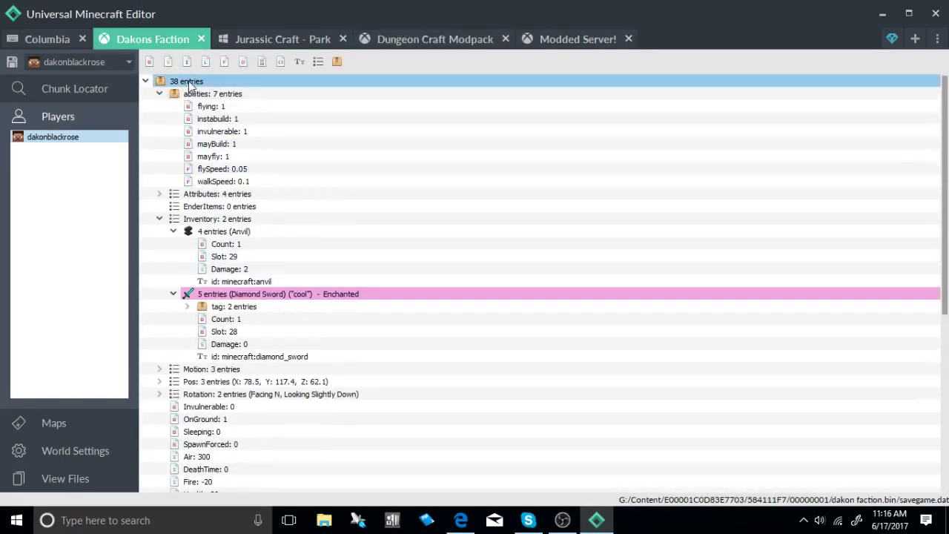
right_click(188, 82)
left_click(220, 107)
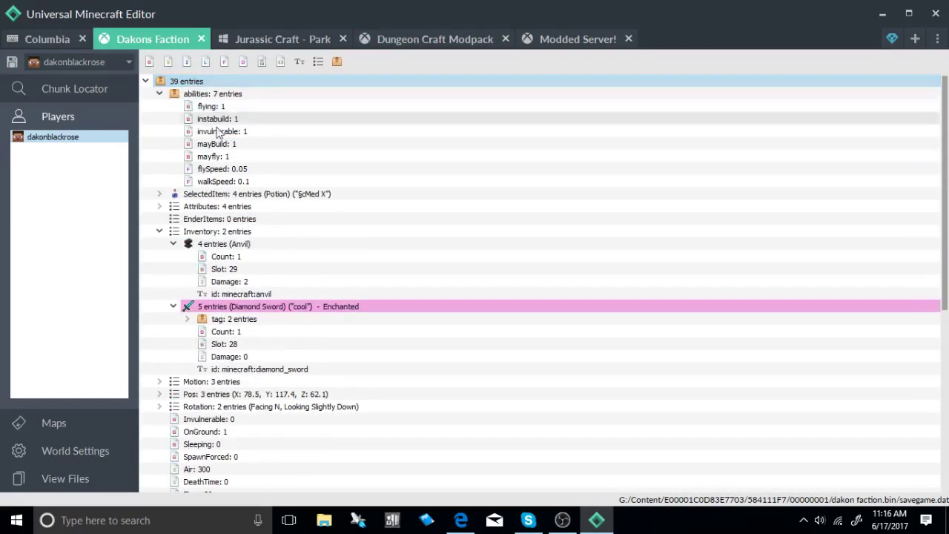
left_click(158, 193)
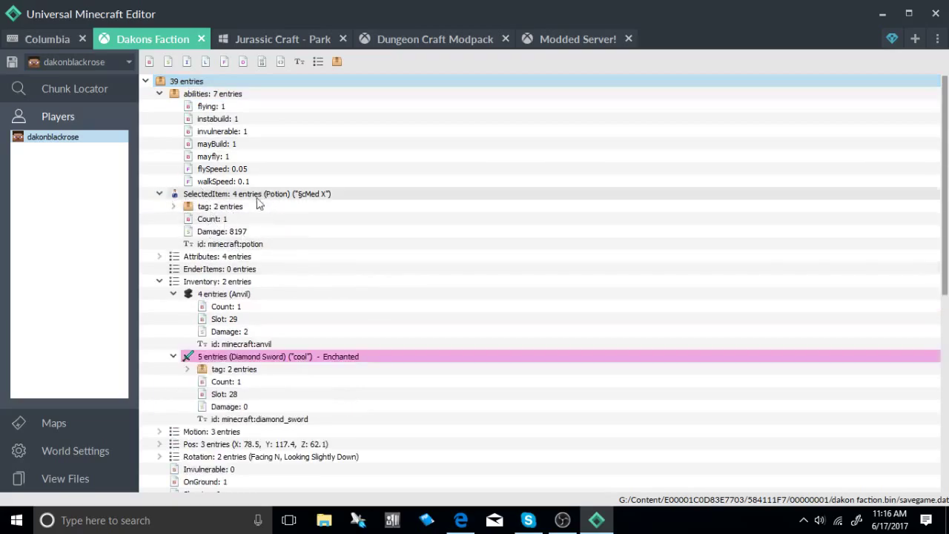
left_click(413, 39)
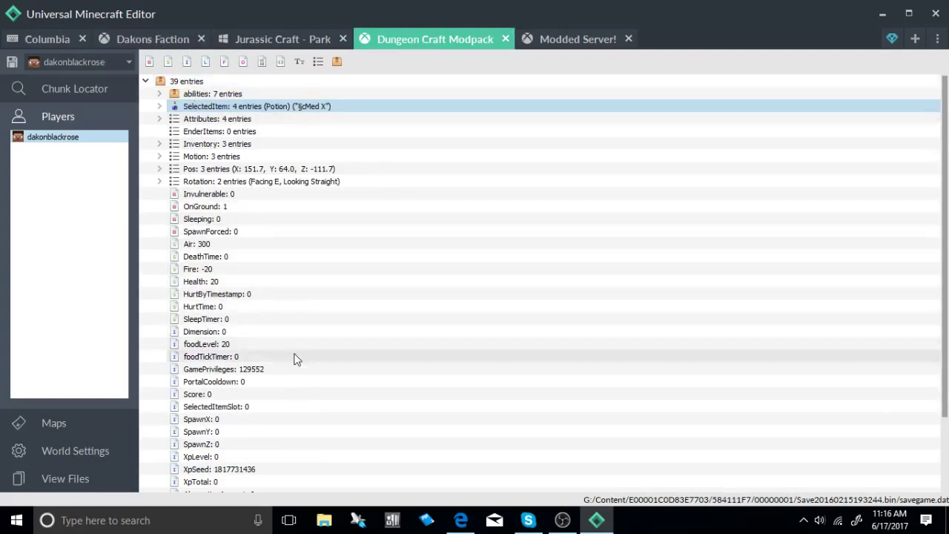
Step: Remove the stray potion accidentally pasted into the inventory's Monster Spawner, then copy the spawner
scroll(294, 358, "down", 2)
scroll(275, 401, "up", 2)
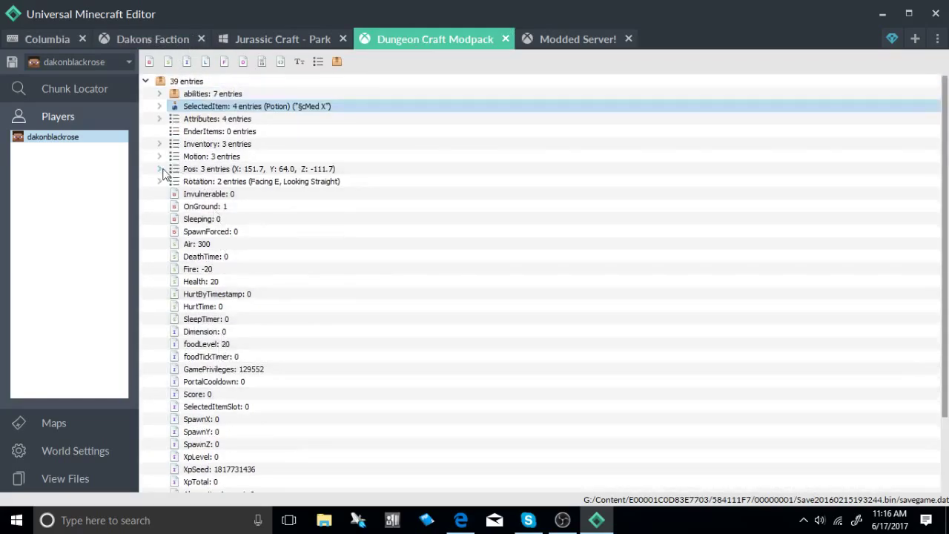
left_click(158, 144)
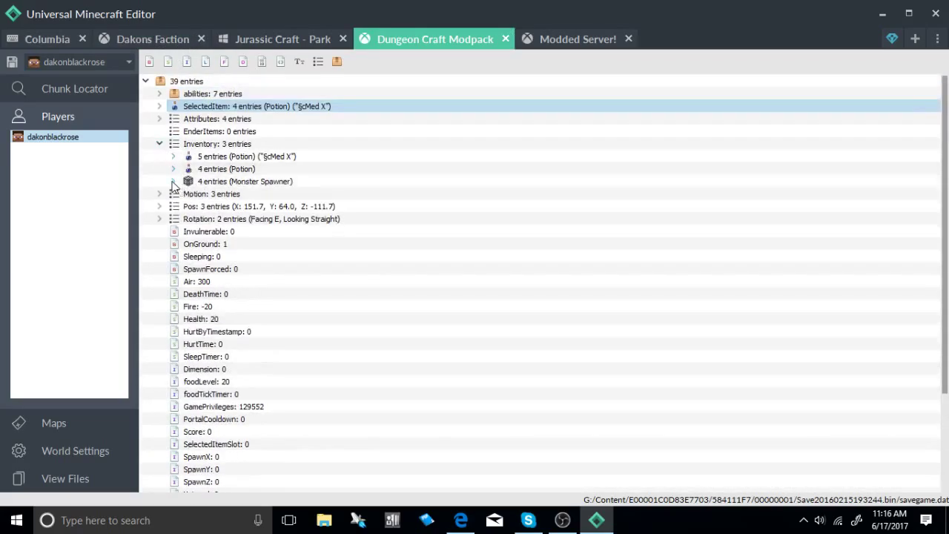
left_click(173, 181)
right_click(254, 181)
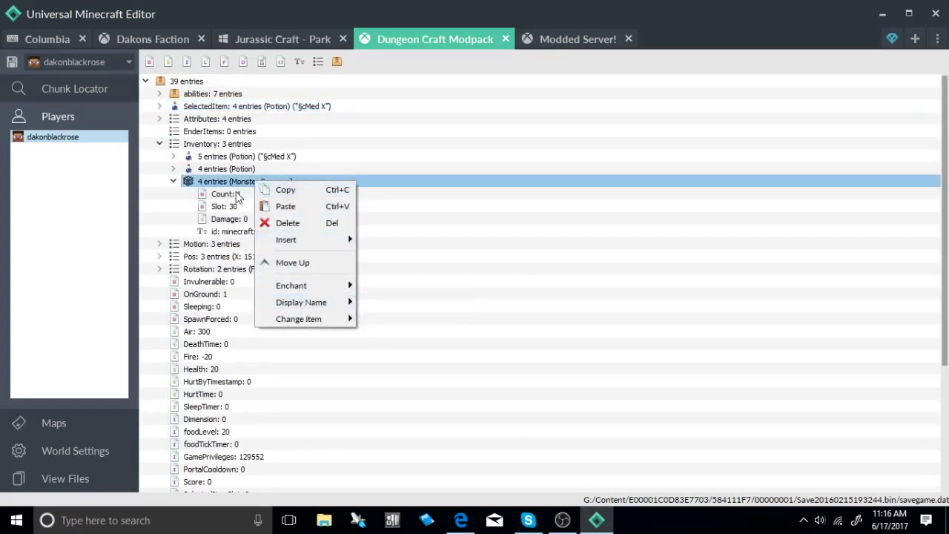
left_click(287, 206)
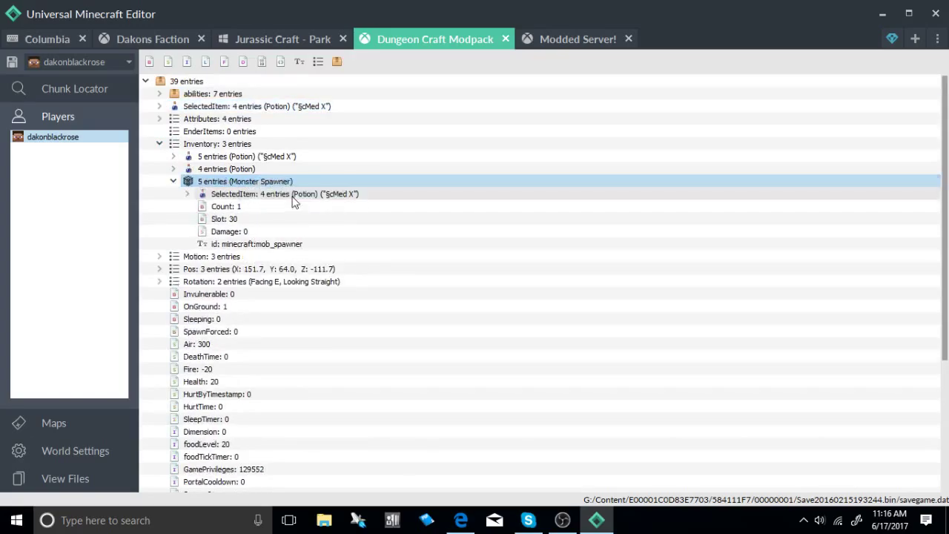
left_click(244, 193)
right_click(222, 196)
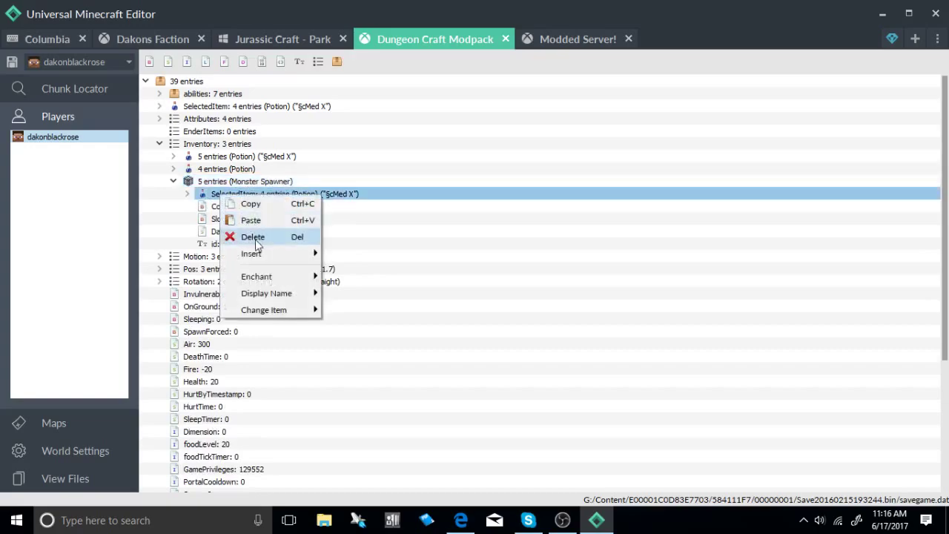
left_click(253, 236)
right_click(221, 185)
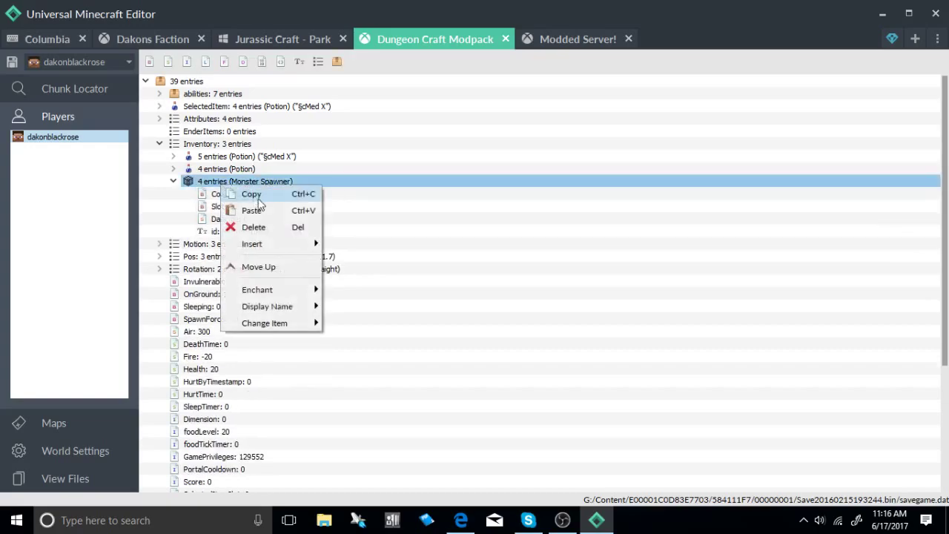
left_click(259, 195)
Step: Paste the Monster Spawner into the second Columbia player's Inventory and expand it to verify
left_click(36, 43)
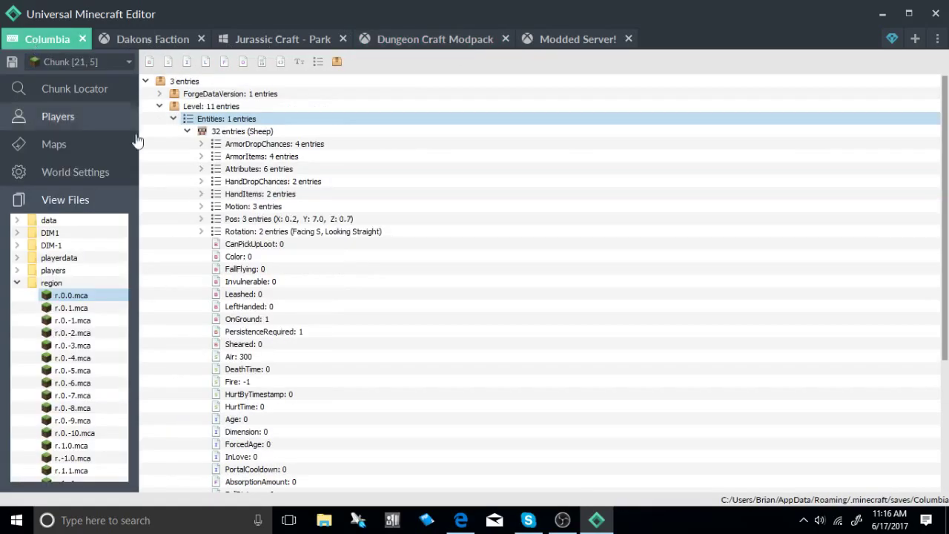
left_click(58, 117)
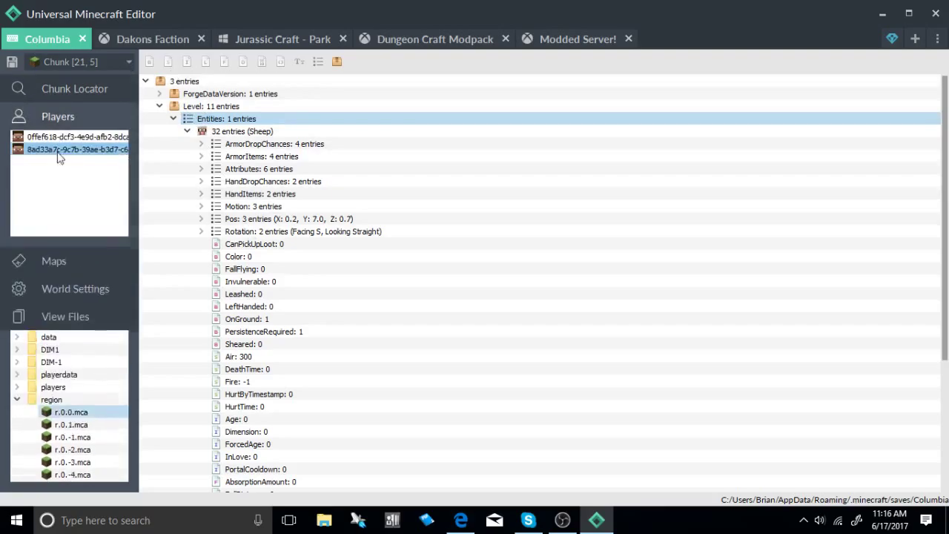
left_click(56, 151)
right_click(192, 144)
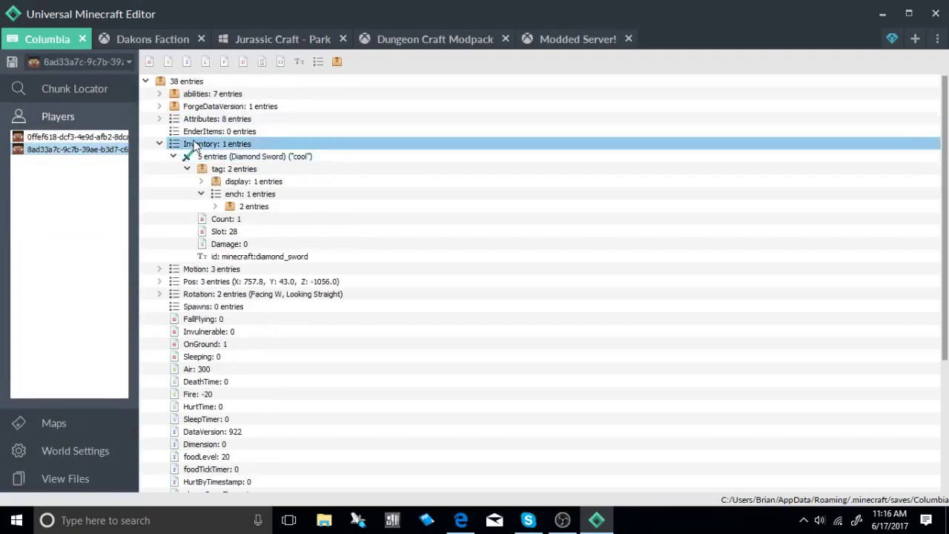
left_click(222, 166)
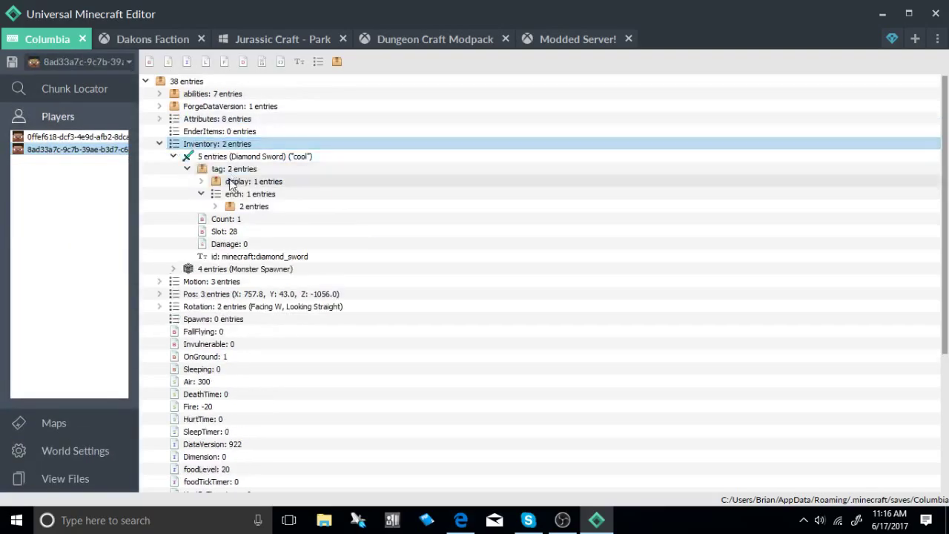
left_click(173, 269)
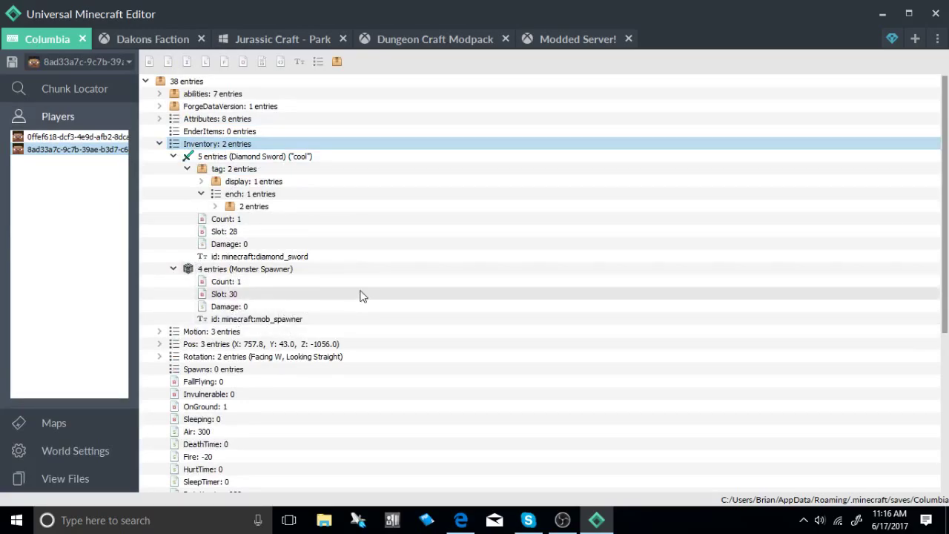
Step: Switch to the Modded Server! tab and close that world
left_click(570, 39)
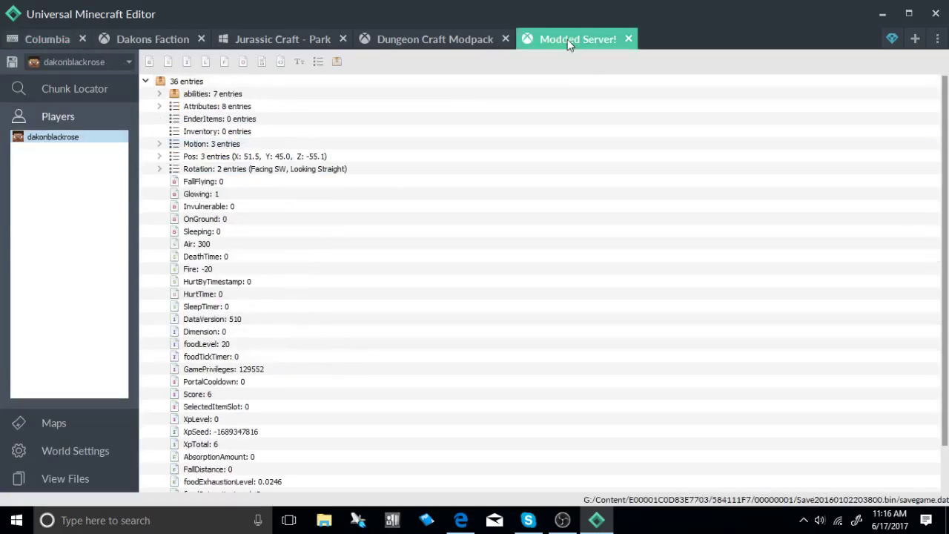
scroll(321, 367, "down", 2)
scroll(312, 373, "up", 2)
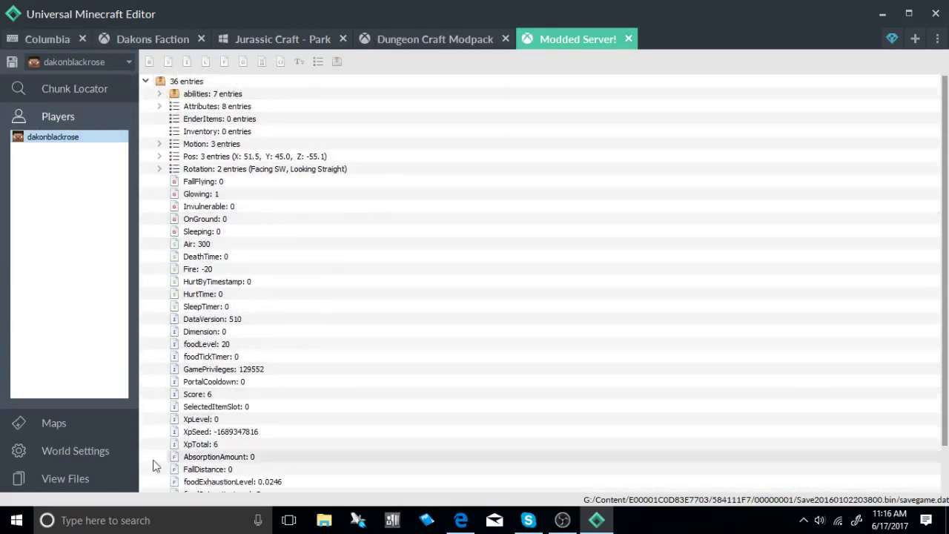
left_click(628, 38)
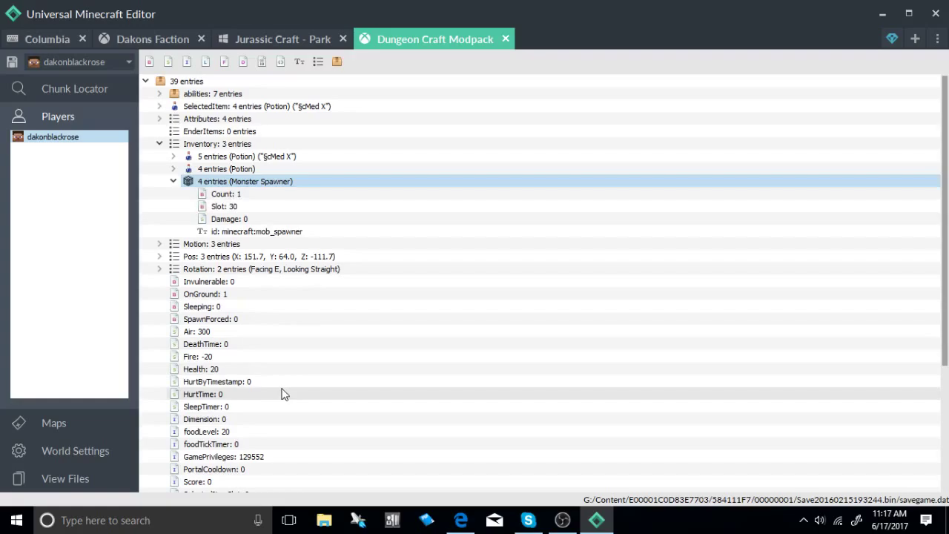
left_click(297, 43)
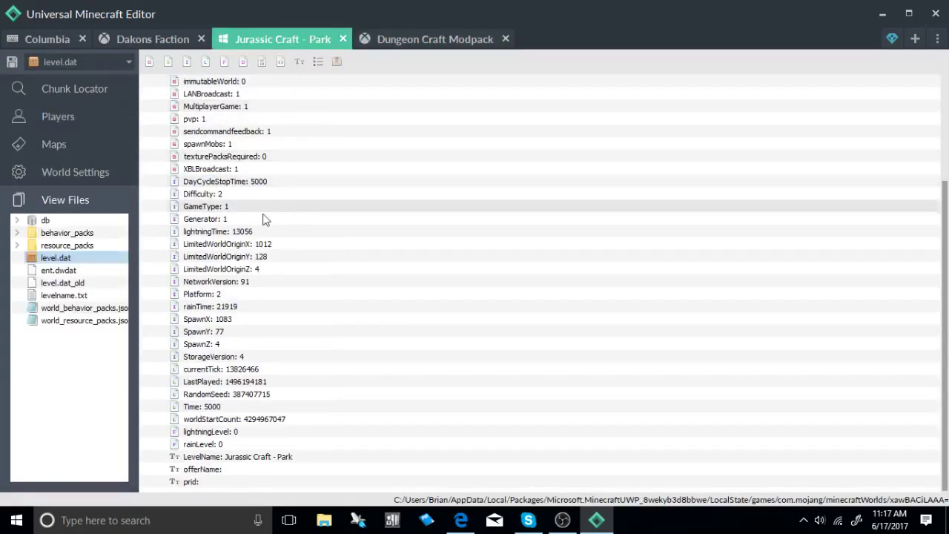
left_click(53, 143)
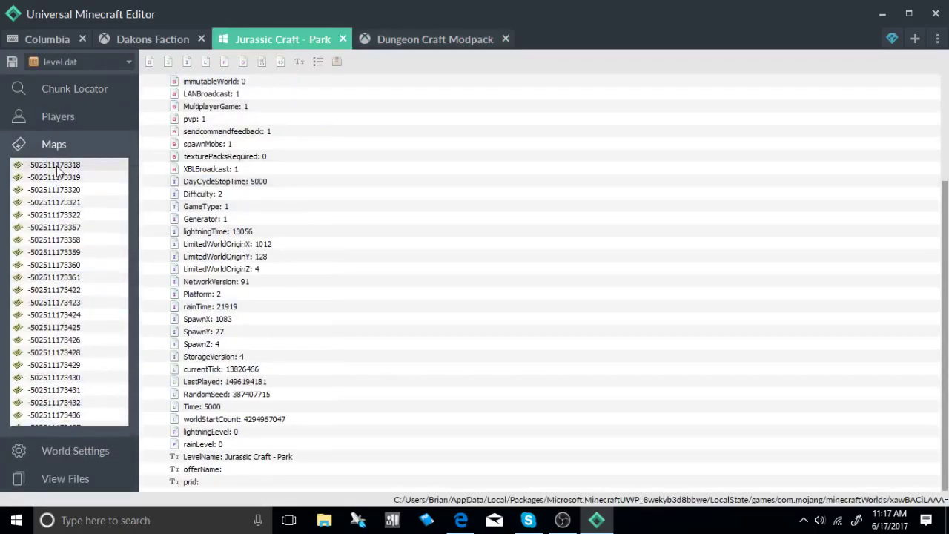
left_click(56, 168)
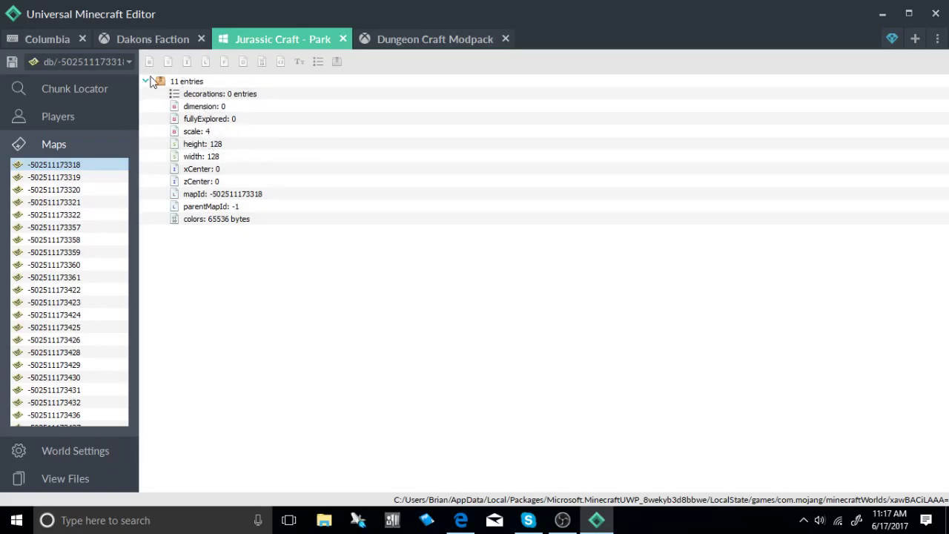
left_click(170, 40)
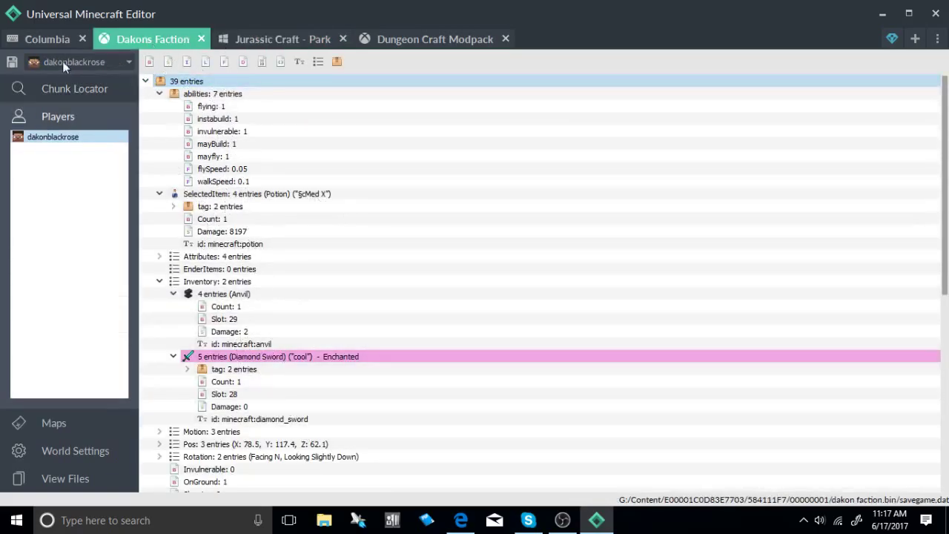
Step: On the Columbia tab, open the Specialty Mods dialog, which reports it is under development
left_click(48, 39)
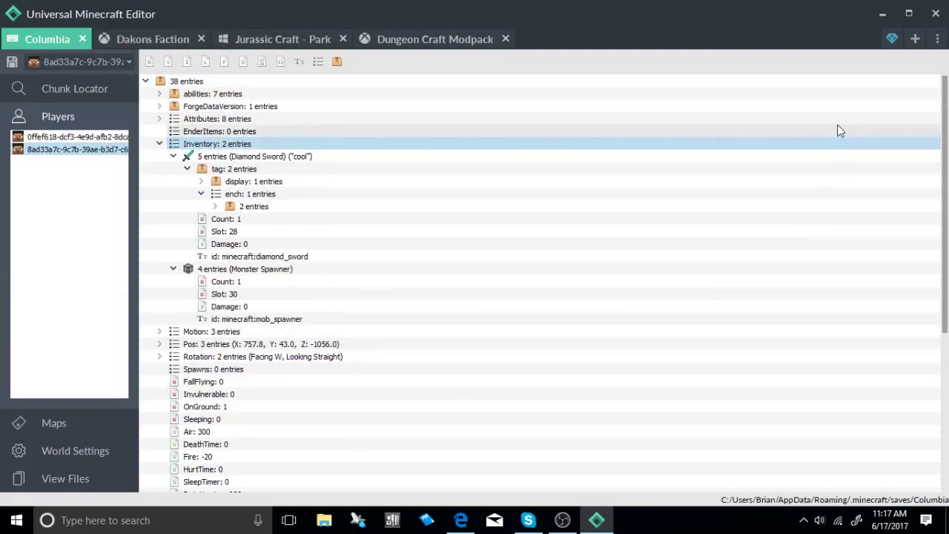
left_click(892, 38)
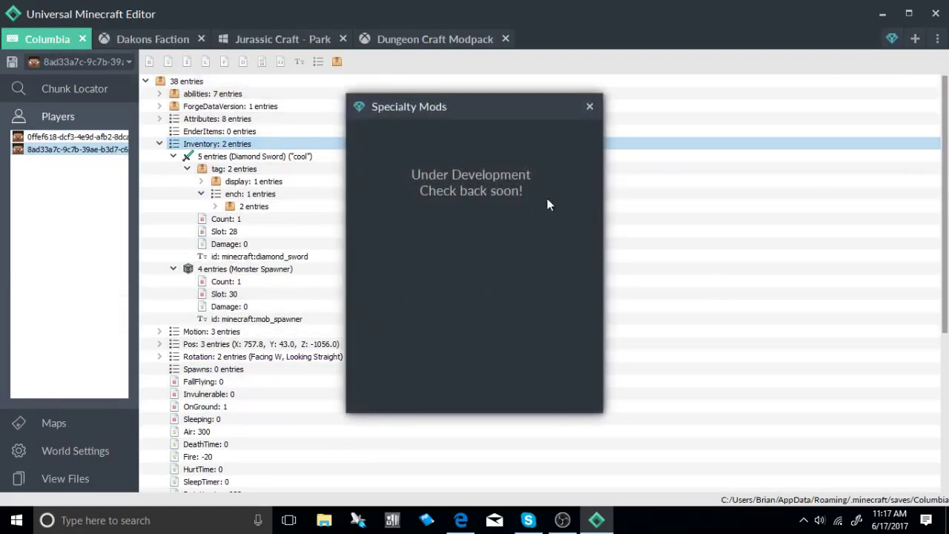